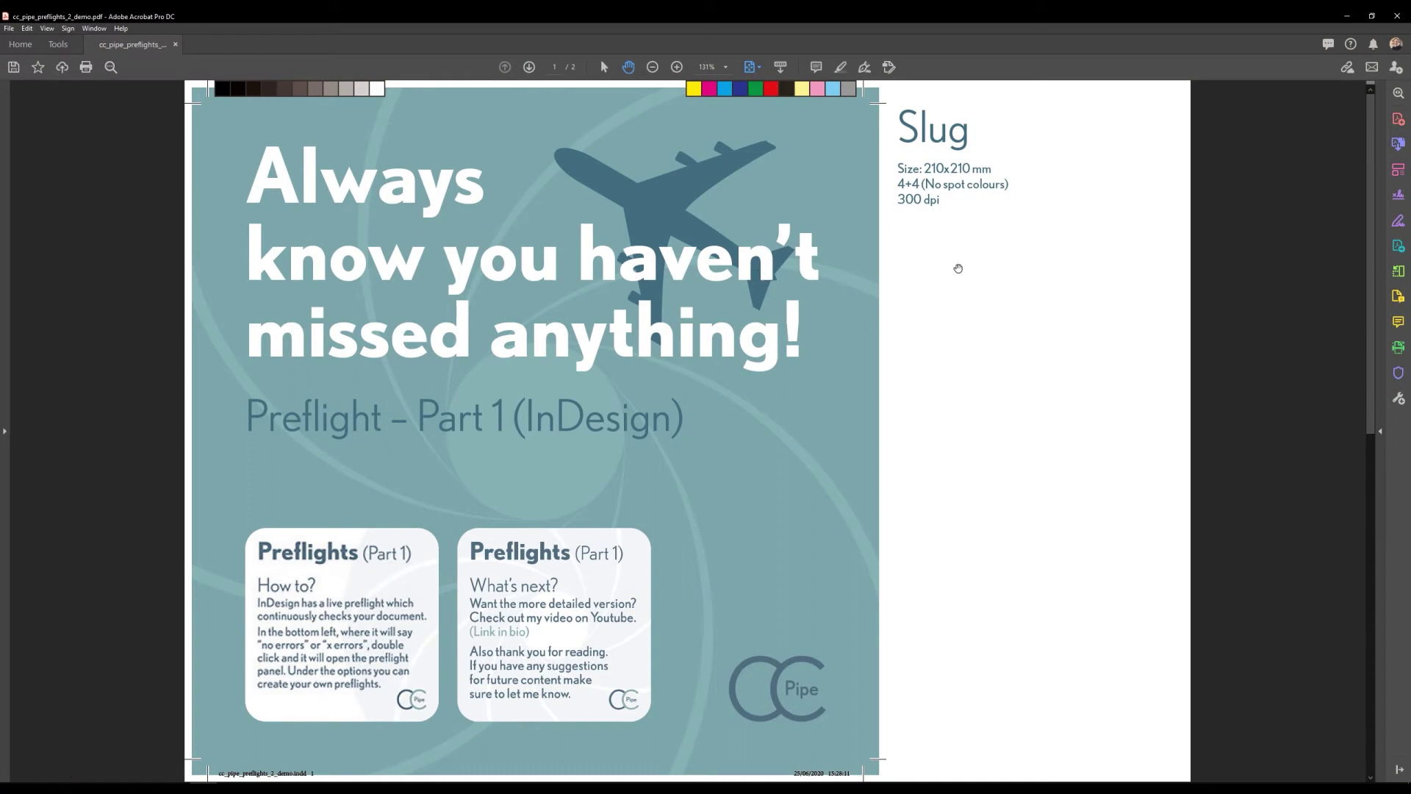
Open the Preflight dialog with its profile list using Shift+Ctrl+X
scroll(959, 271, "down", 1)
scroll(948, 279, "up", 1)
key("ctrl+shift+x")
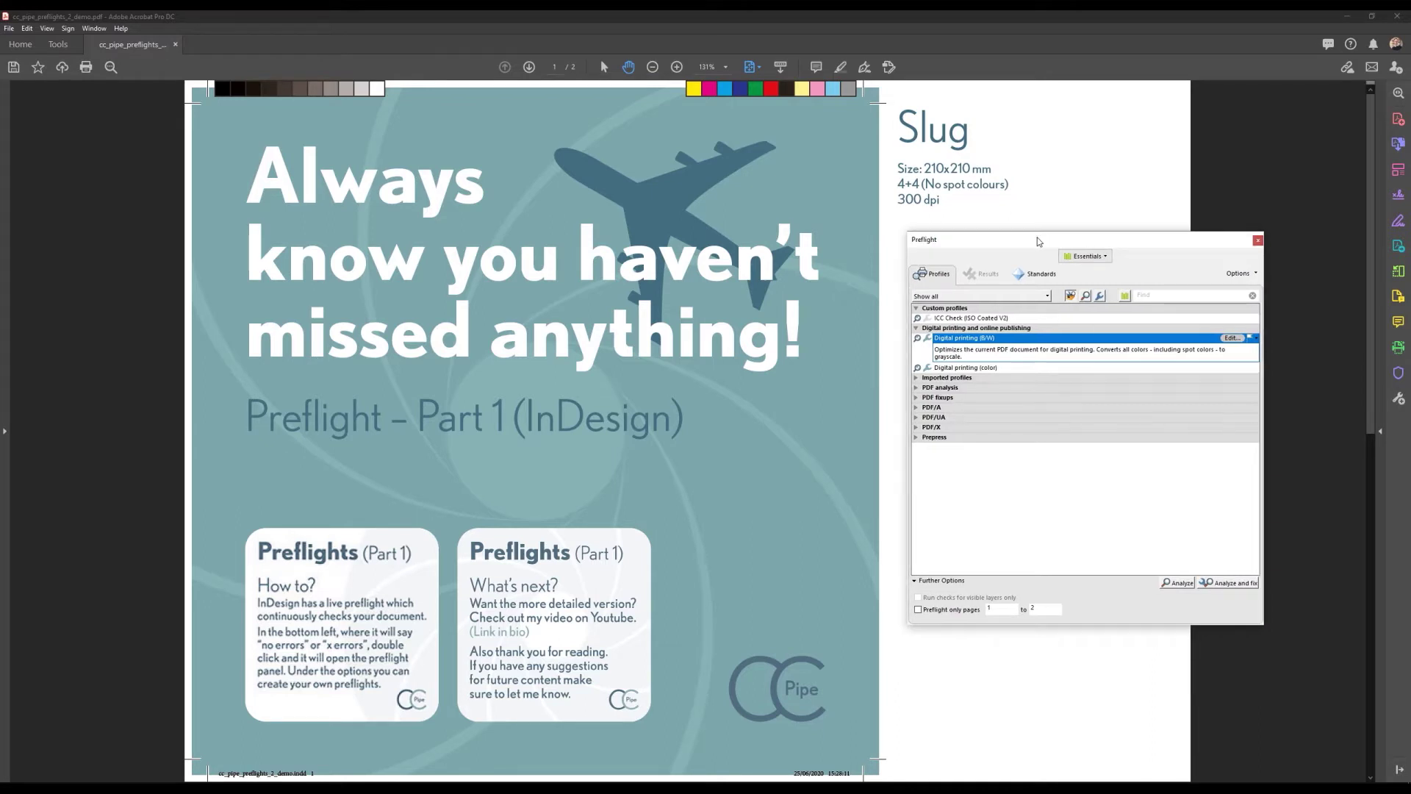
Analyze the document with the Digital printing (B/W) preflight profile
left_click_drag(1044, 239, 1055, 245)
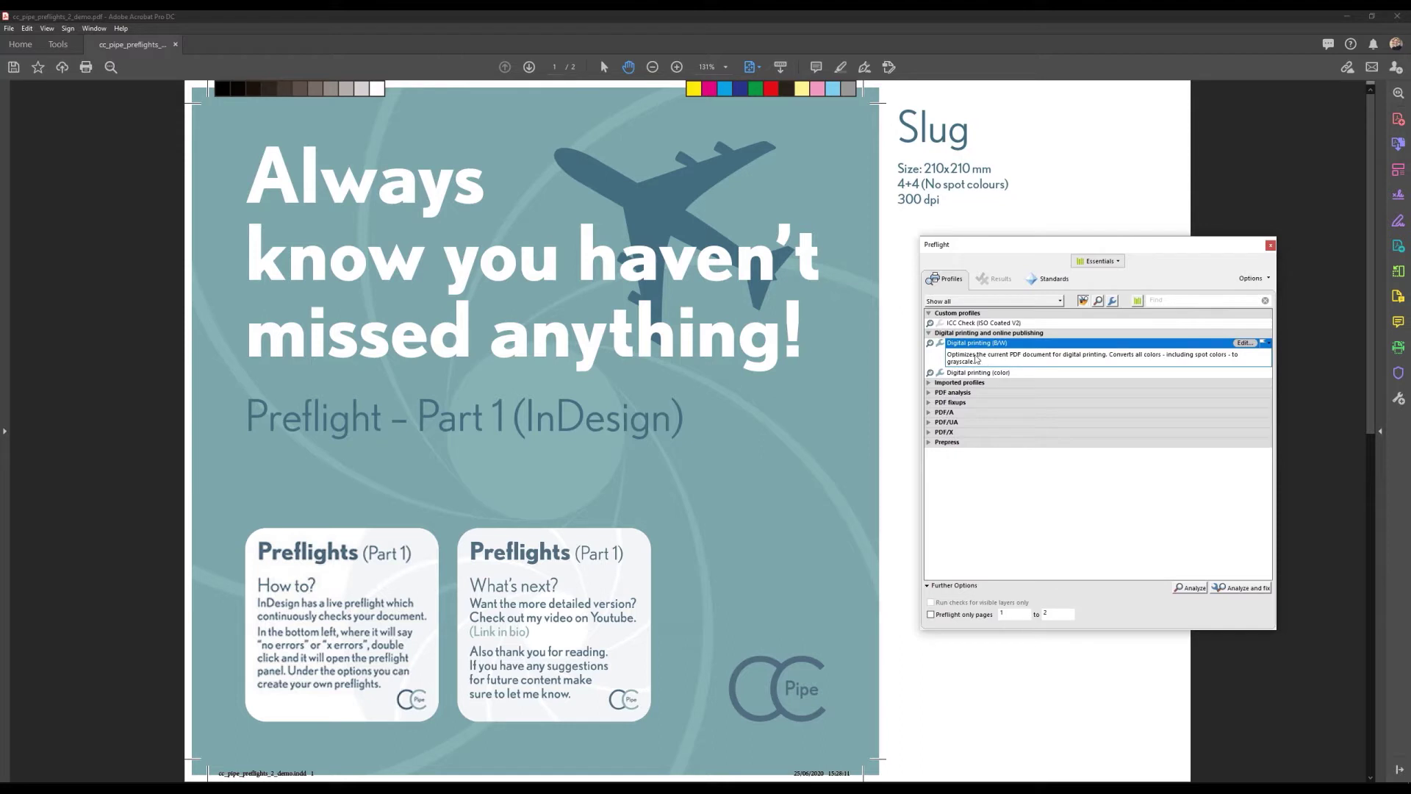
left_click(972, 332)
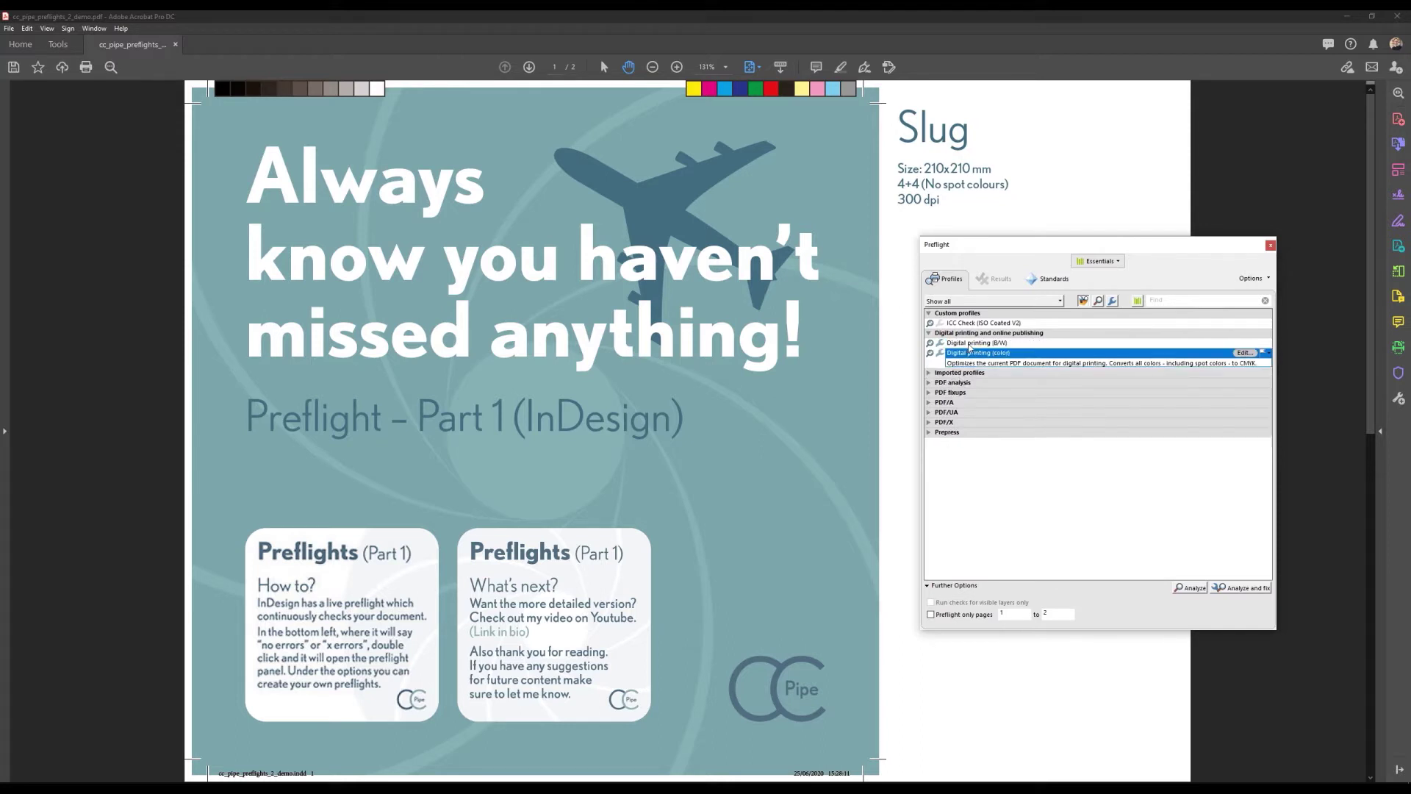
left_click(972, 331)
left_click(972, 331)
left_click(972, 331)
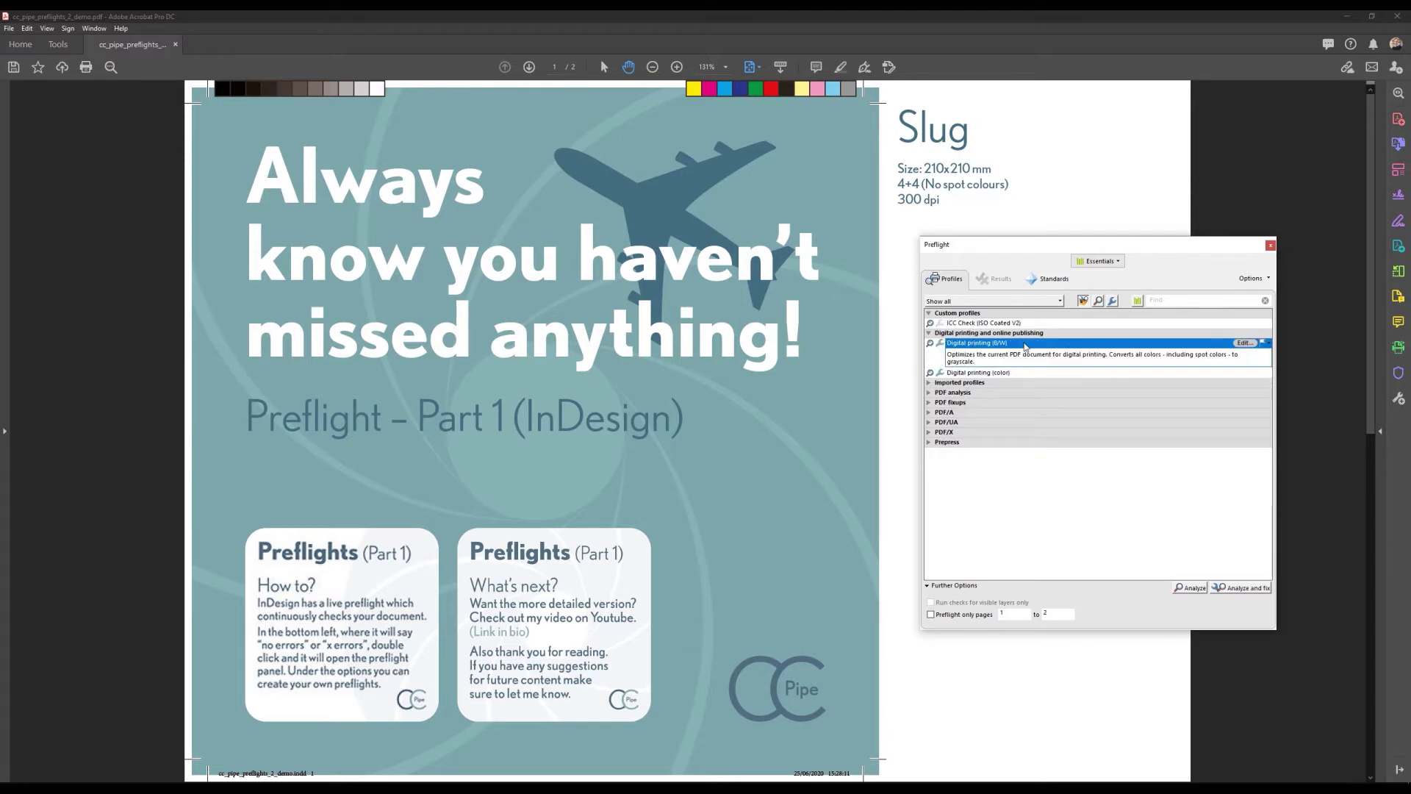
left_click(1190, 588)
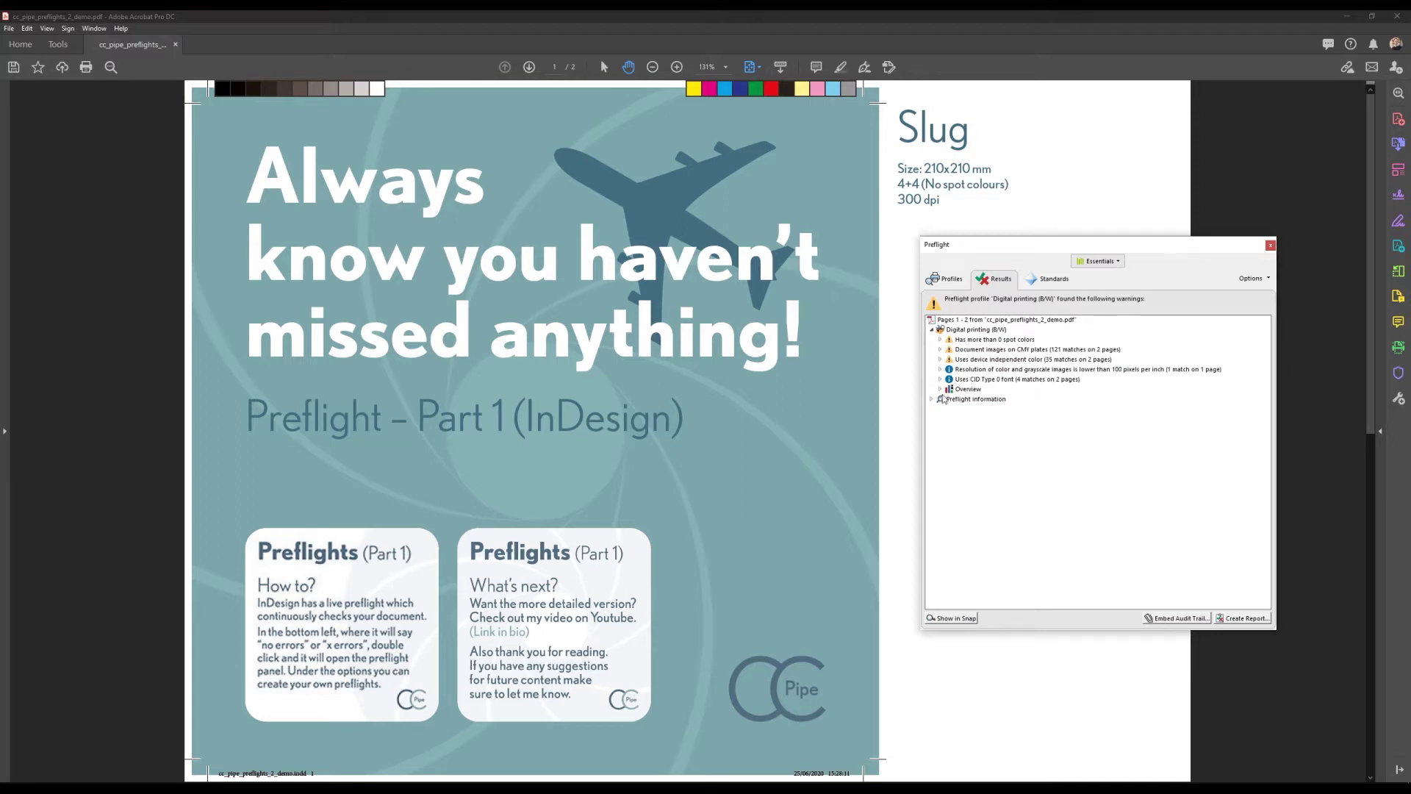
Expand the results Overview to inspect Page 1 details and the document's colour spaces
left_click(941, 389)
left_click(948, 488)
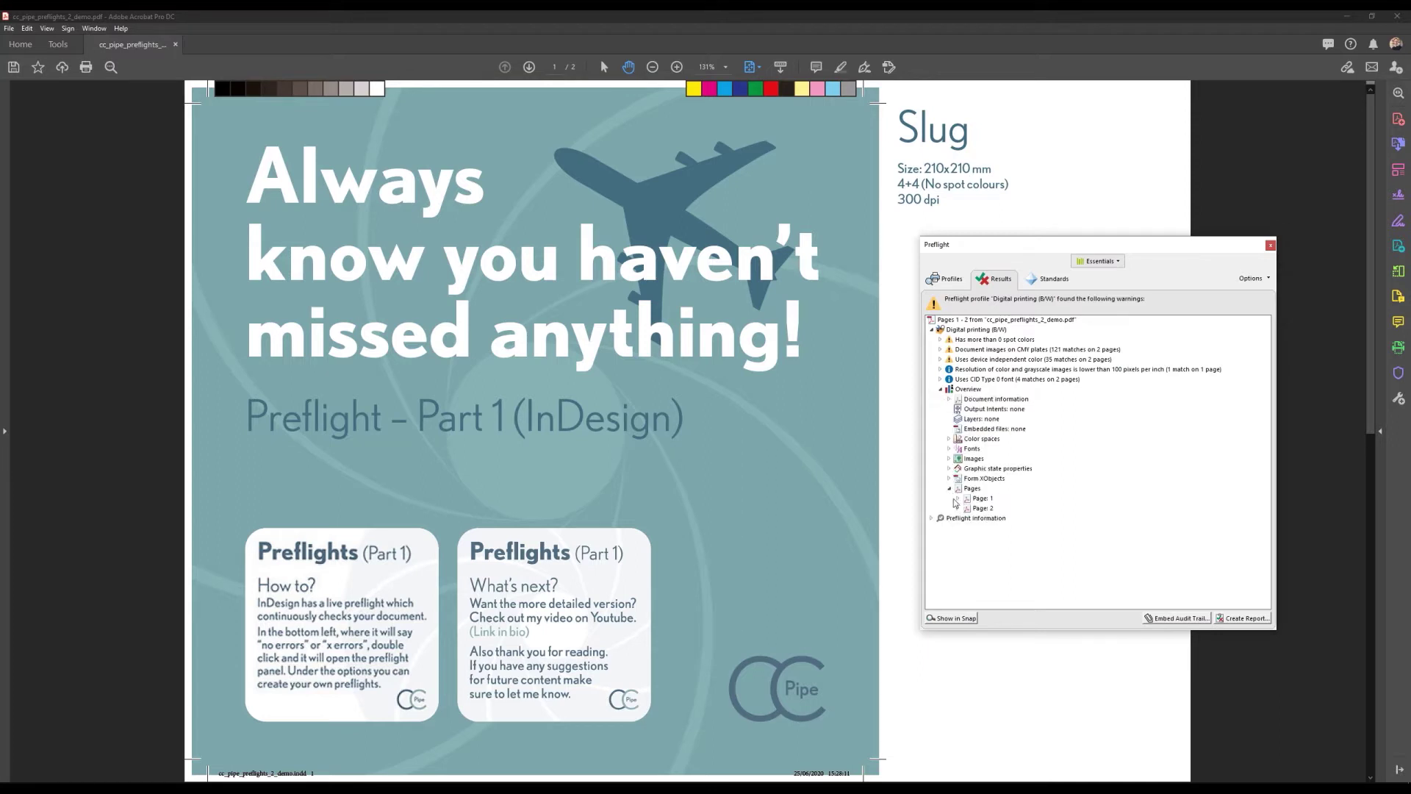
left_click(967, 498)
left_click(958, 498)
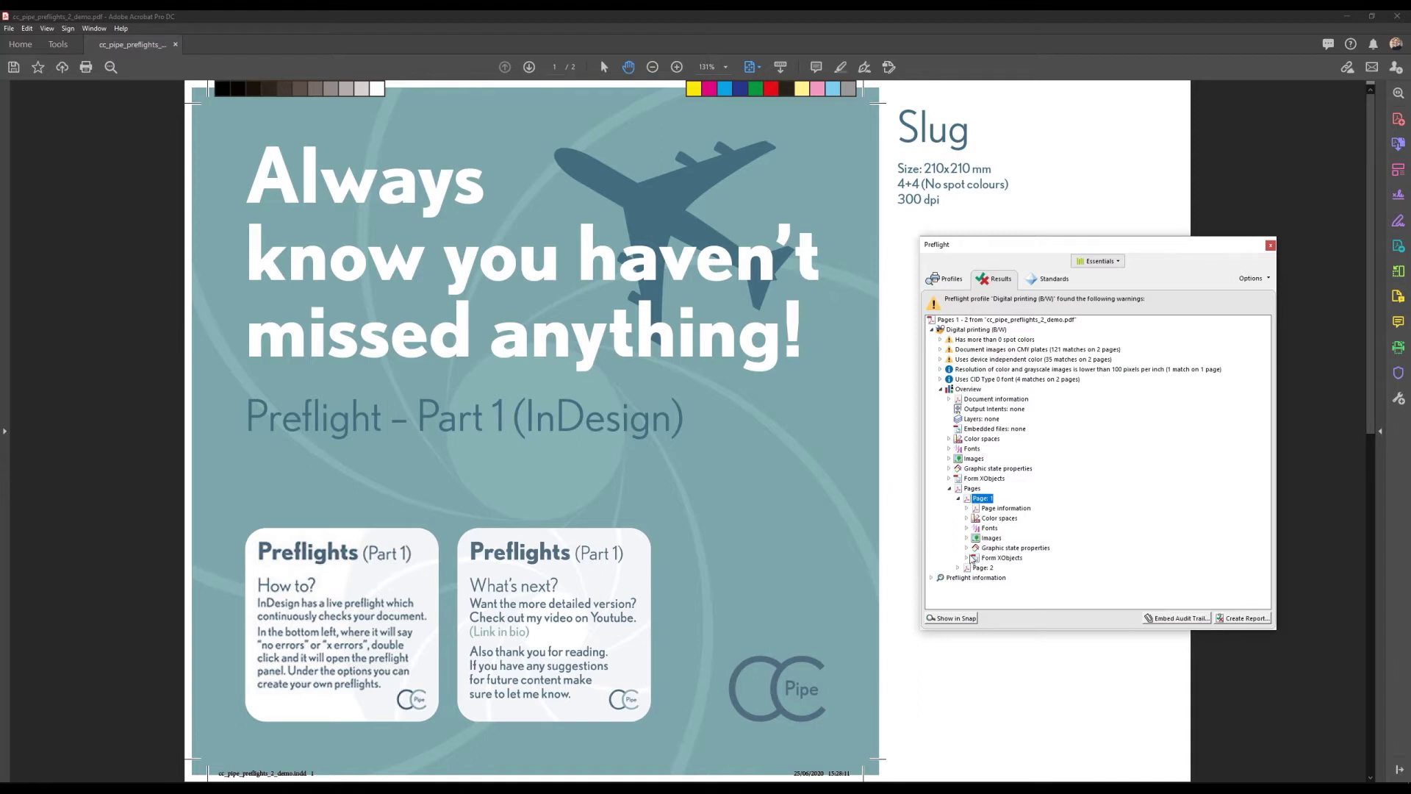
left_click(967, 508)
left_click(967, 507)
left_click(948, 438)
left_click(949, 438)
left_click(942, 390)
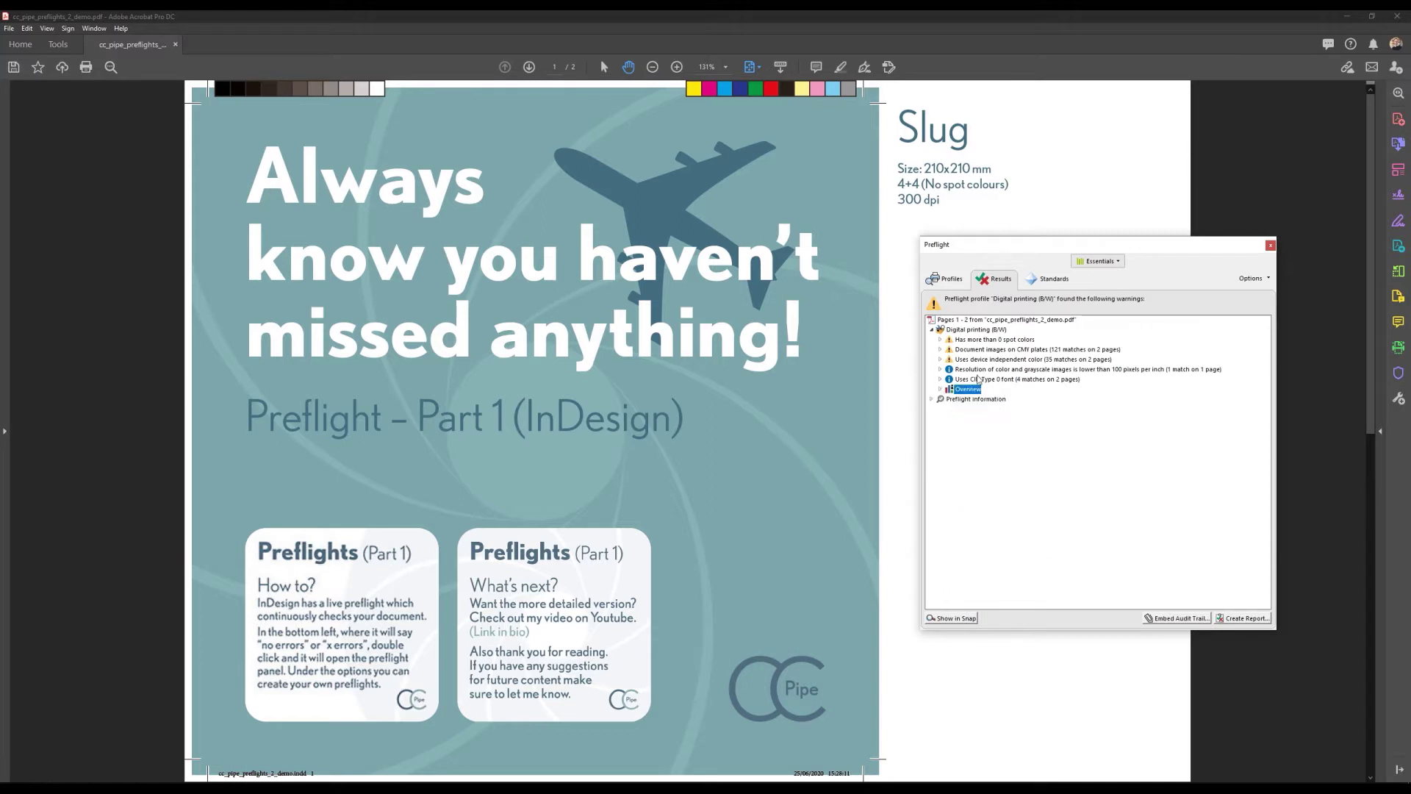
Show details of the device-independent colour, low resolution, CID font and spot colour warnings, then return to Profiles
double_click(972, 360)
double_click(969, 358)
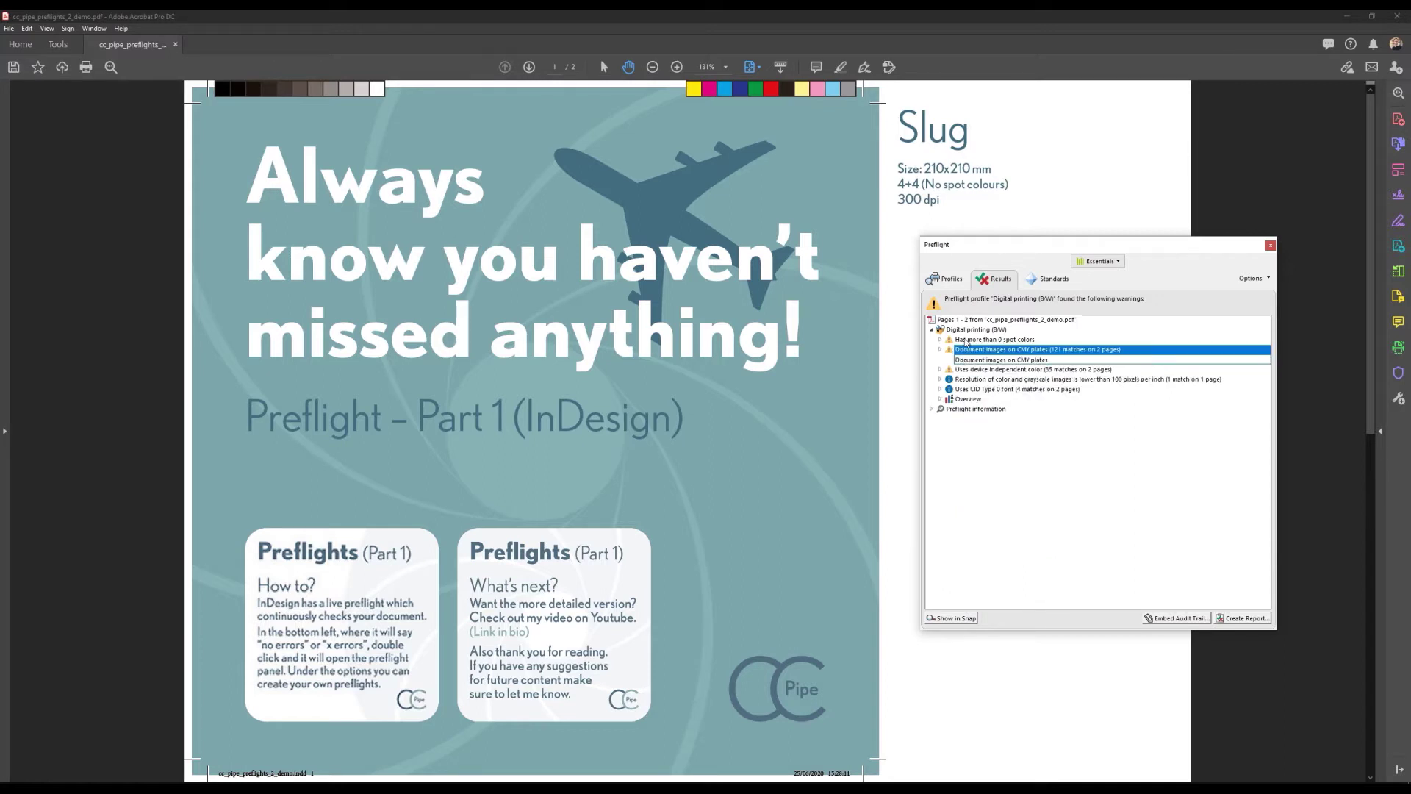
double_click(987, 370)
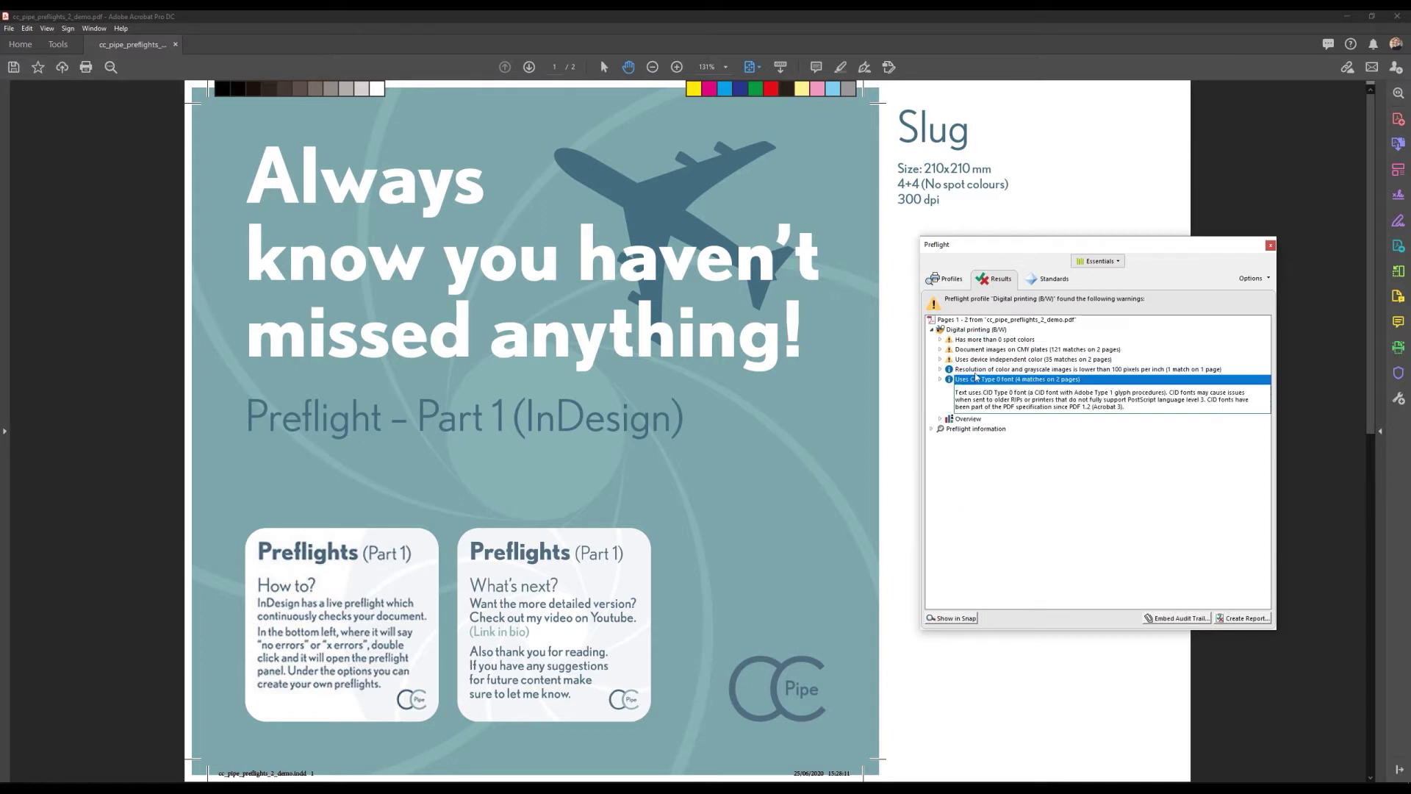
double_click(977, 340)
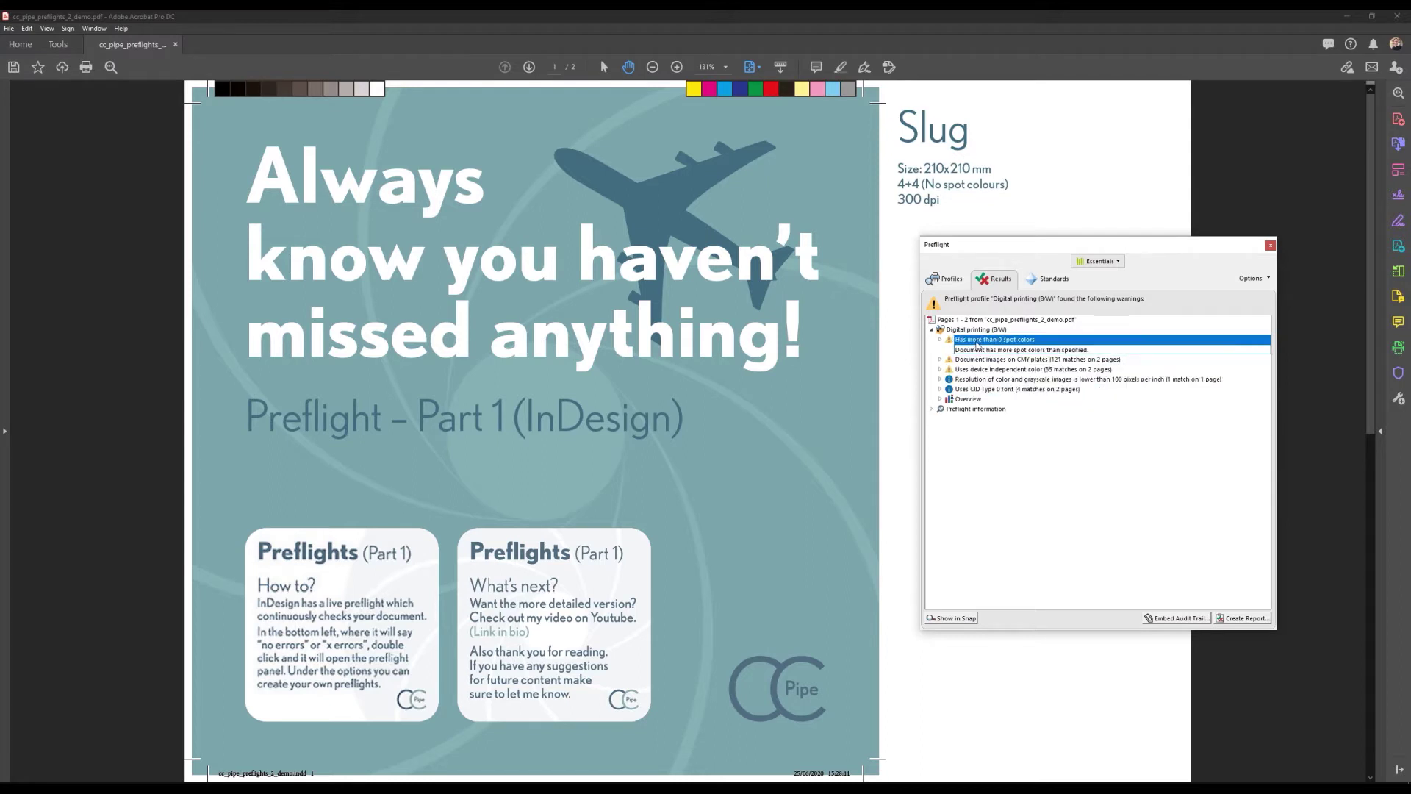
left_click(963, 279)
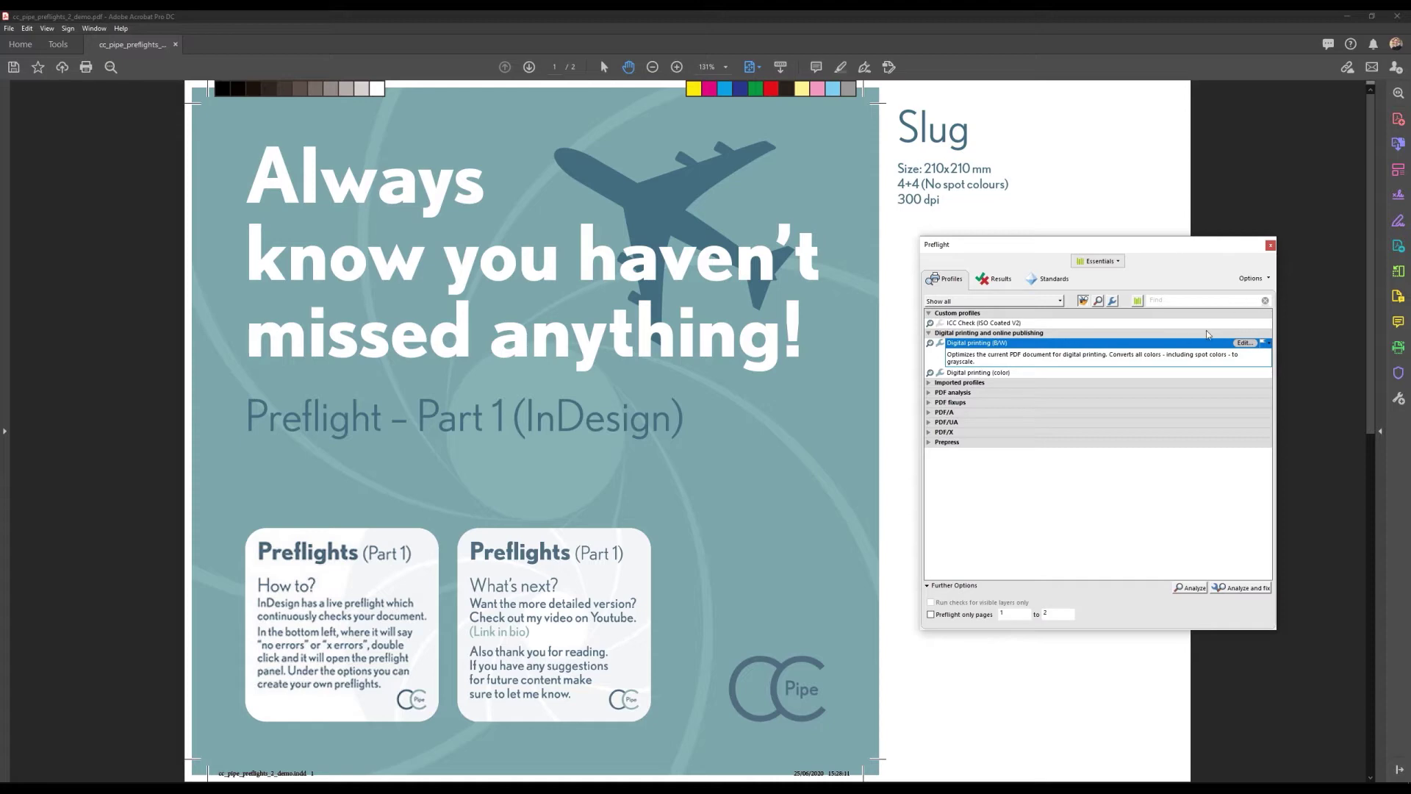
left_click(1252, 277)
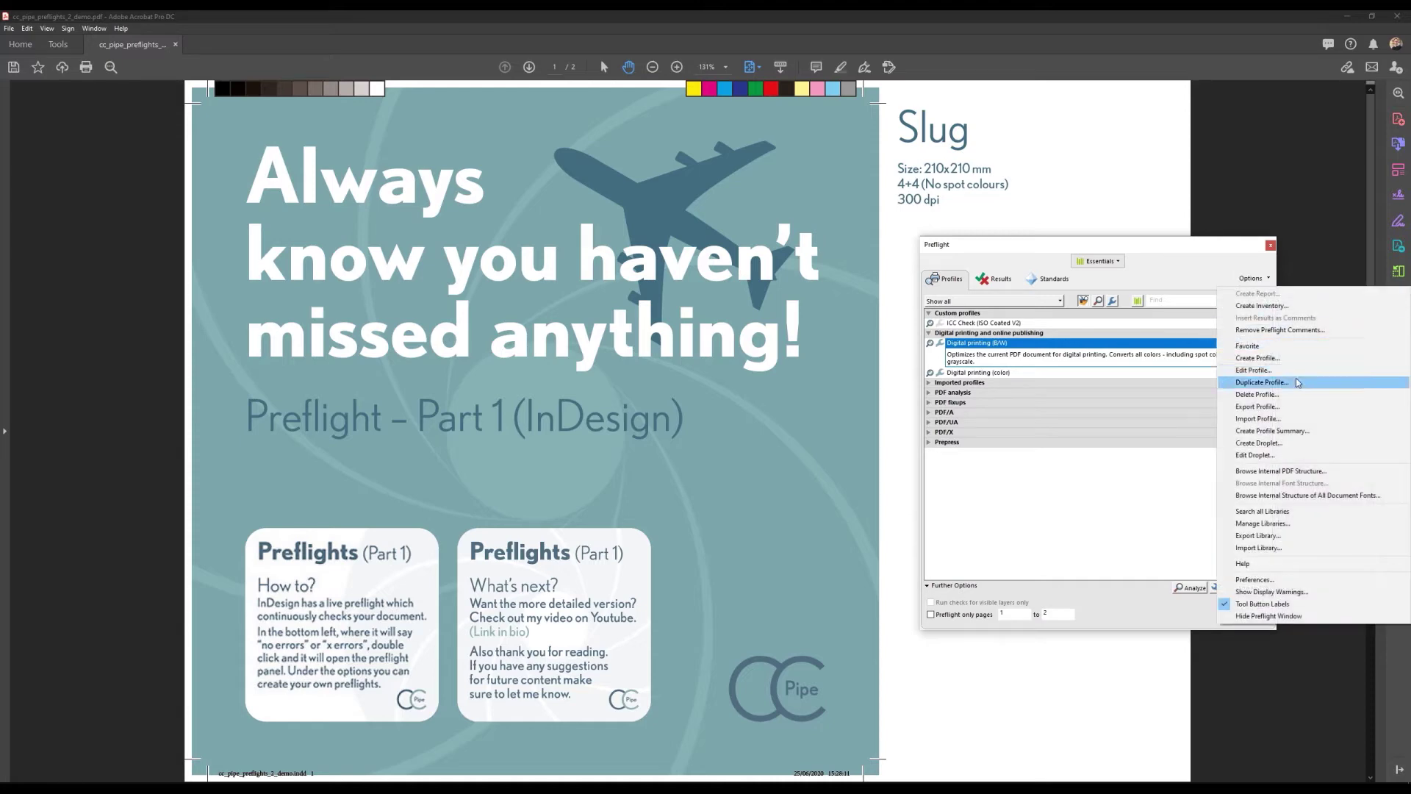
Create a new preflight profile named 'CC Pipe' and view its Document checks
left_click(1272, 363)
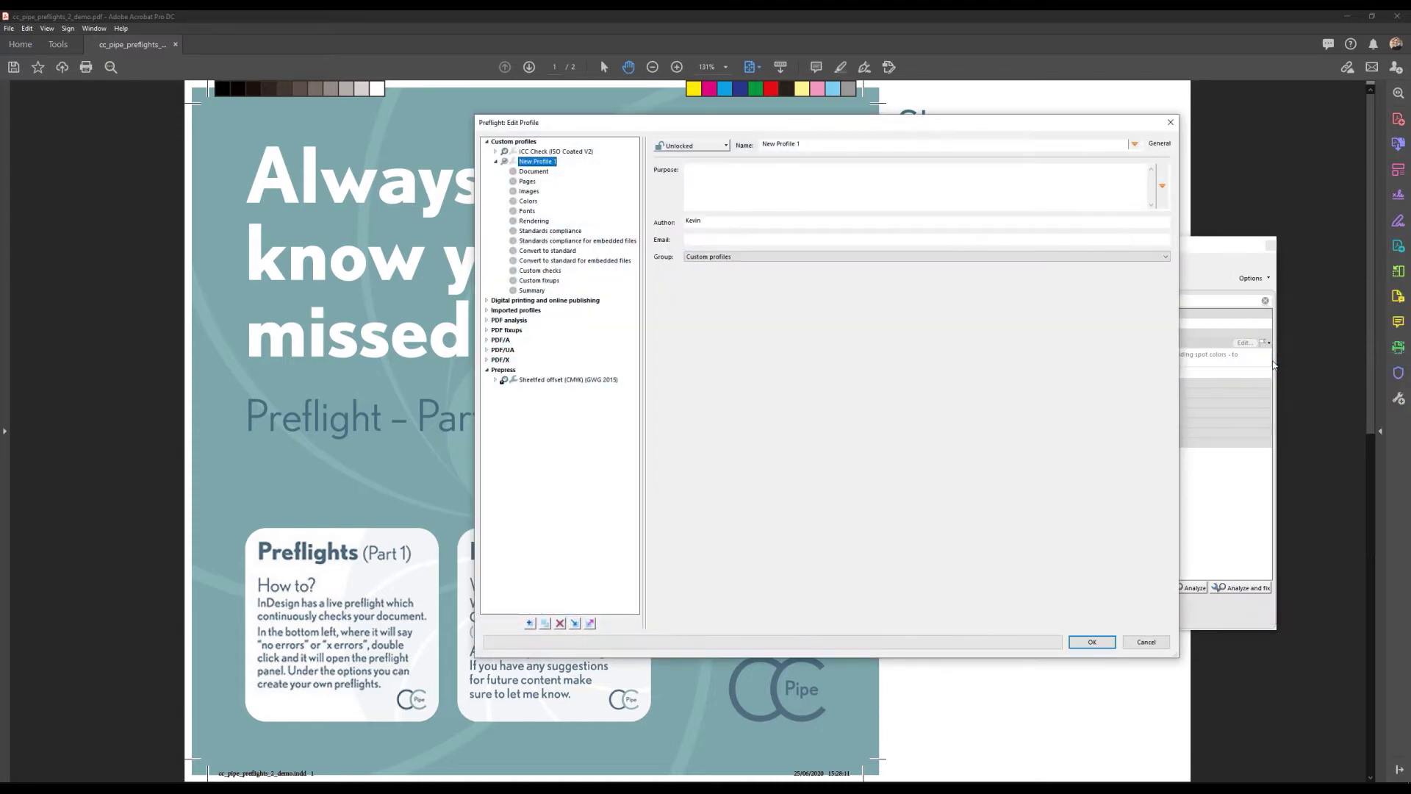
triple_click(893, 142)
type("CC Pipe")
left_click(536, 163)
left_click(533, 173)
left_click(530, 192)
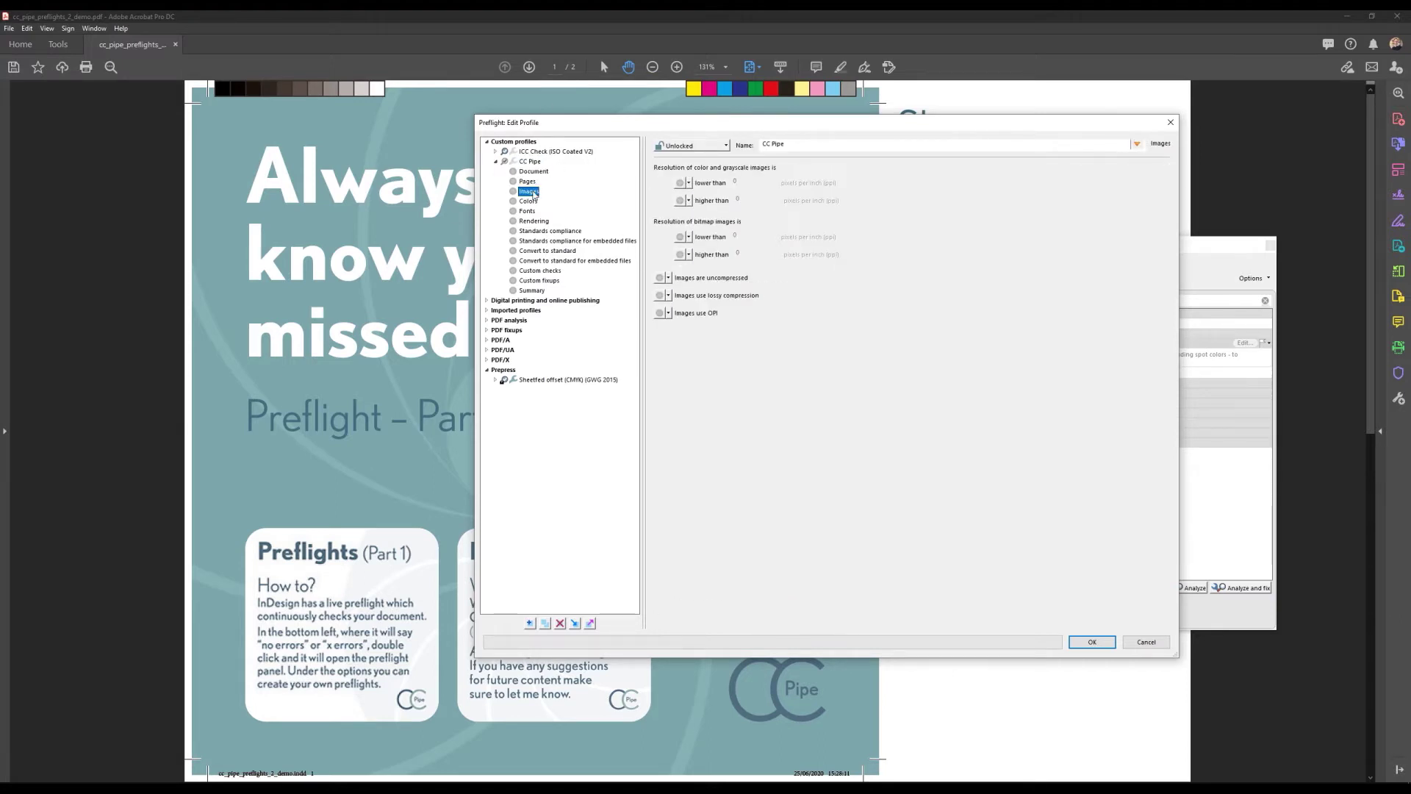
left_click(532, 172)
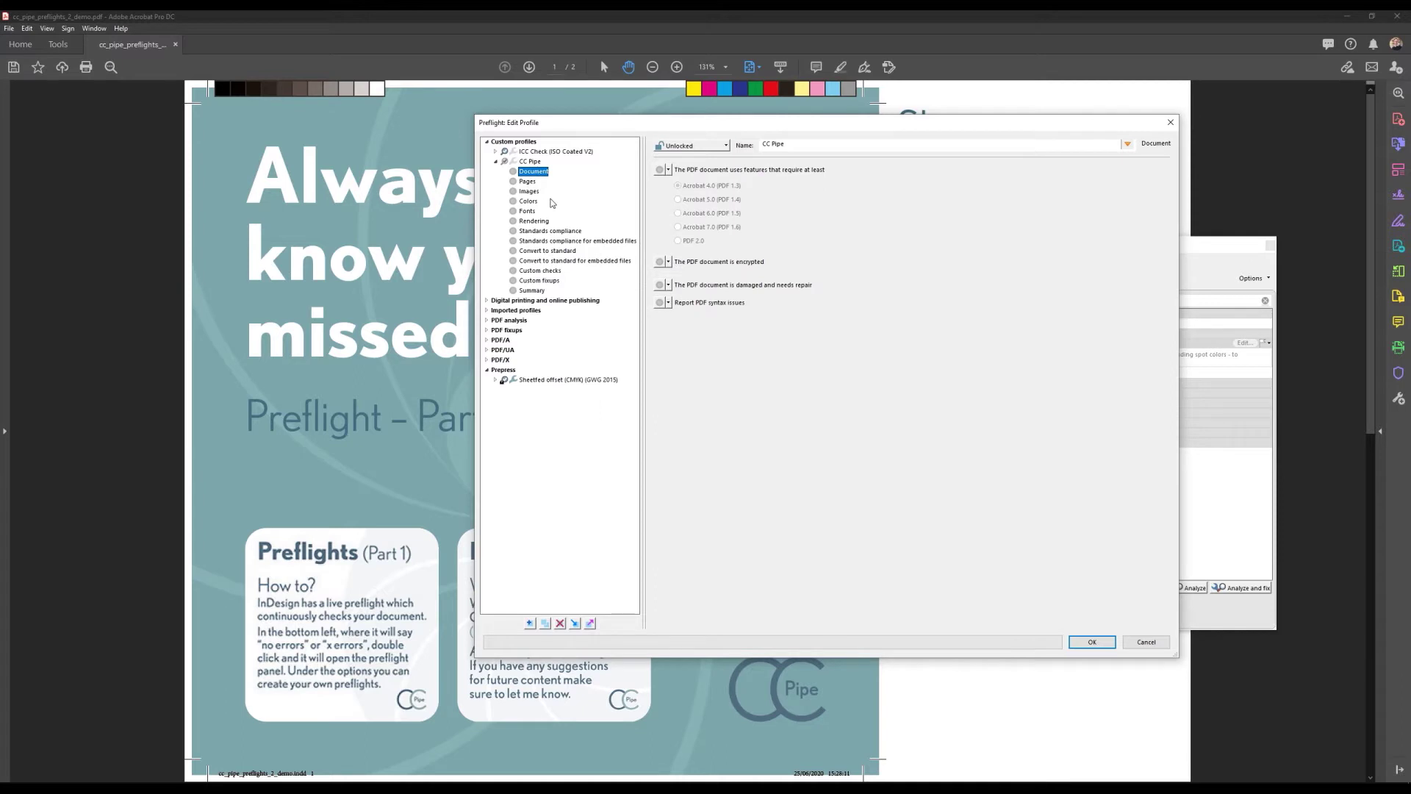
left_click(669, 169)
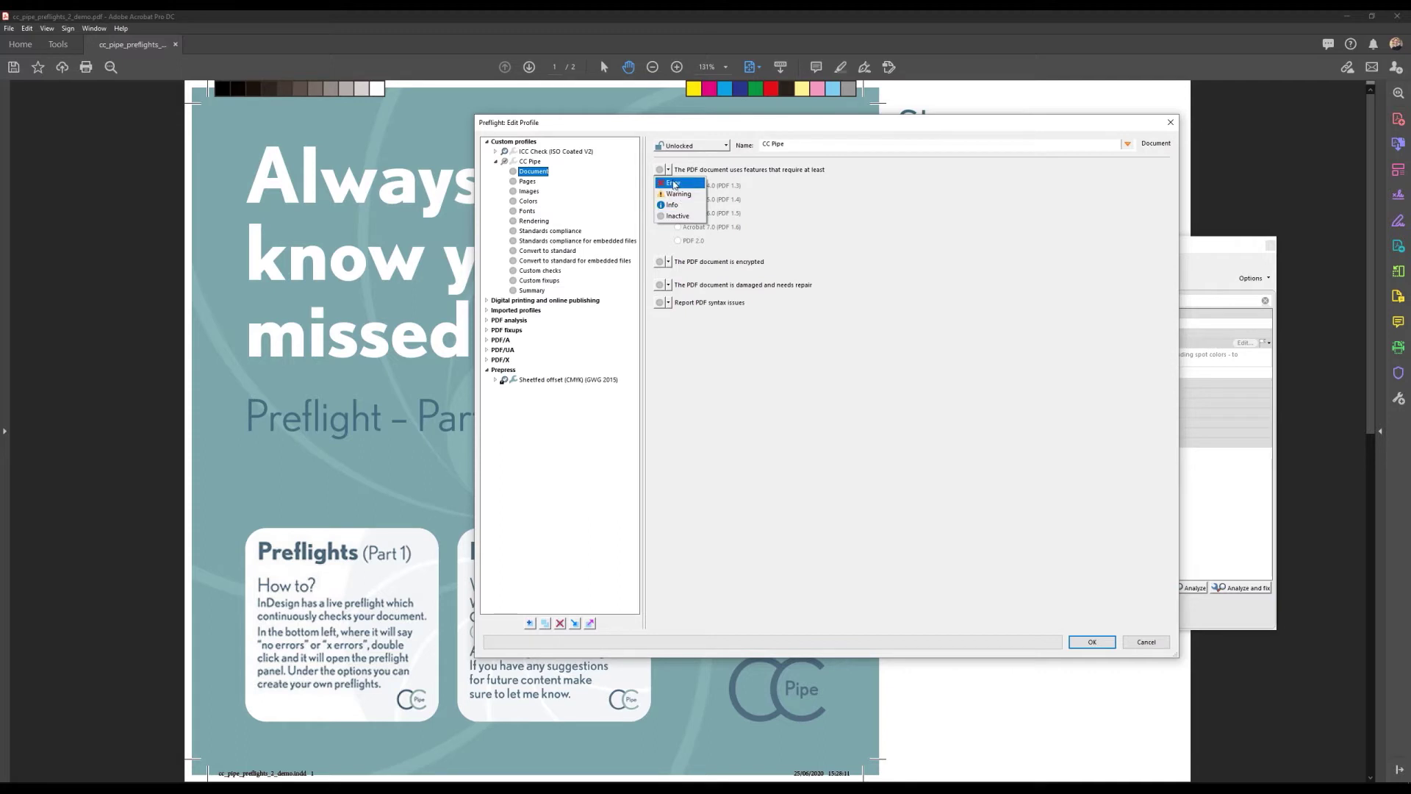
left_click(750, 208)
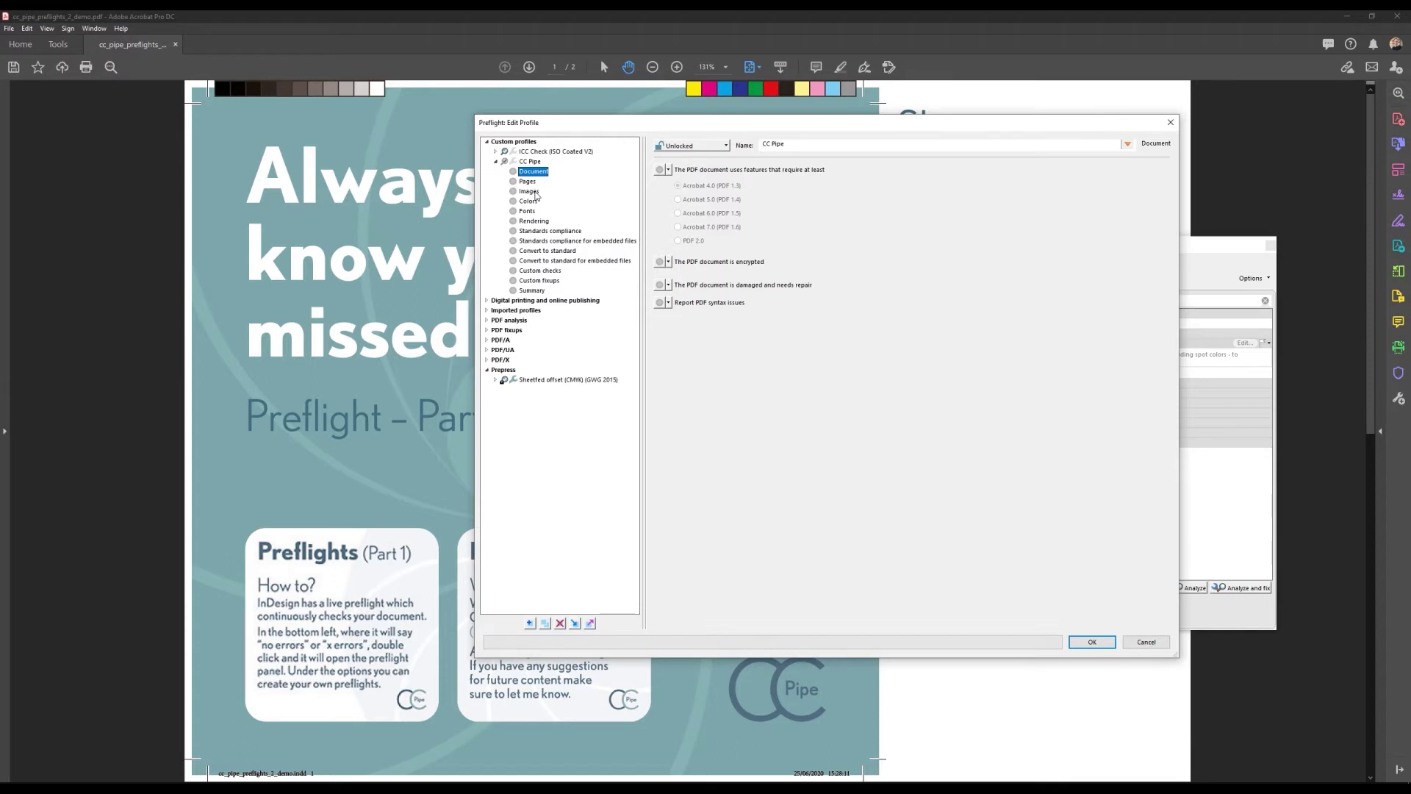
Set both image resolution checks to Warning, with 240 ppi as the minimum
left_click(533, 192)
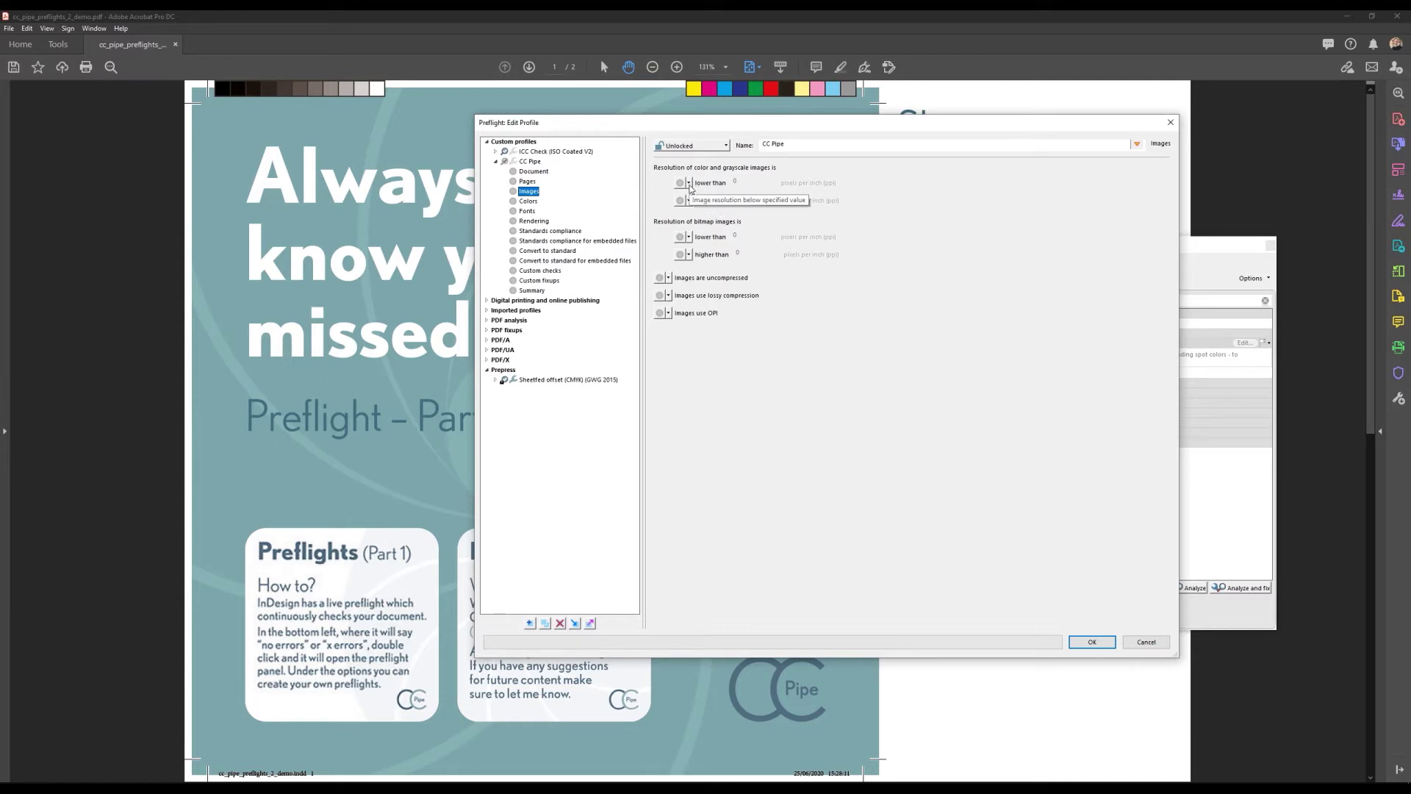
left_click(688, 183)
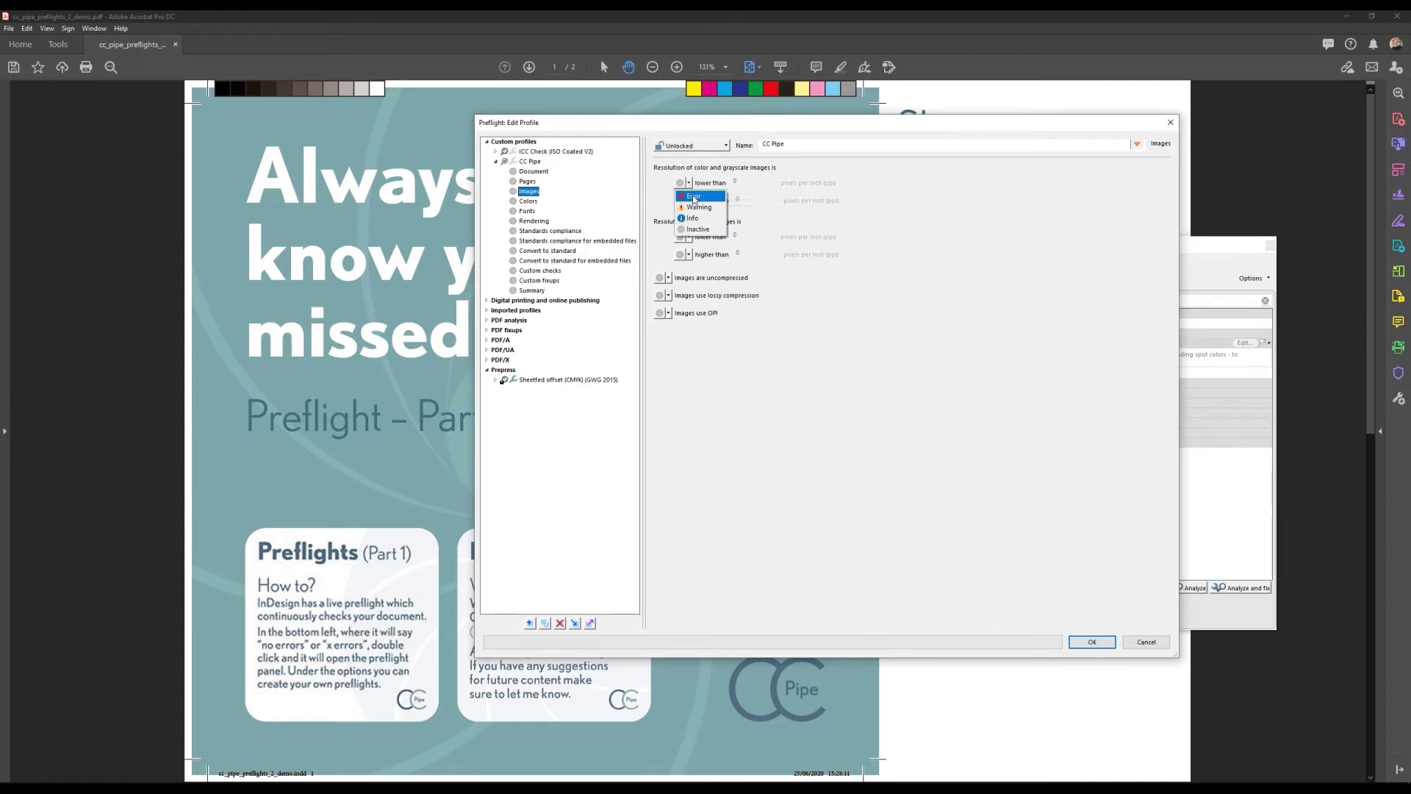
left_click(700, 207)
left_click(689, 201)
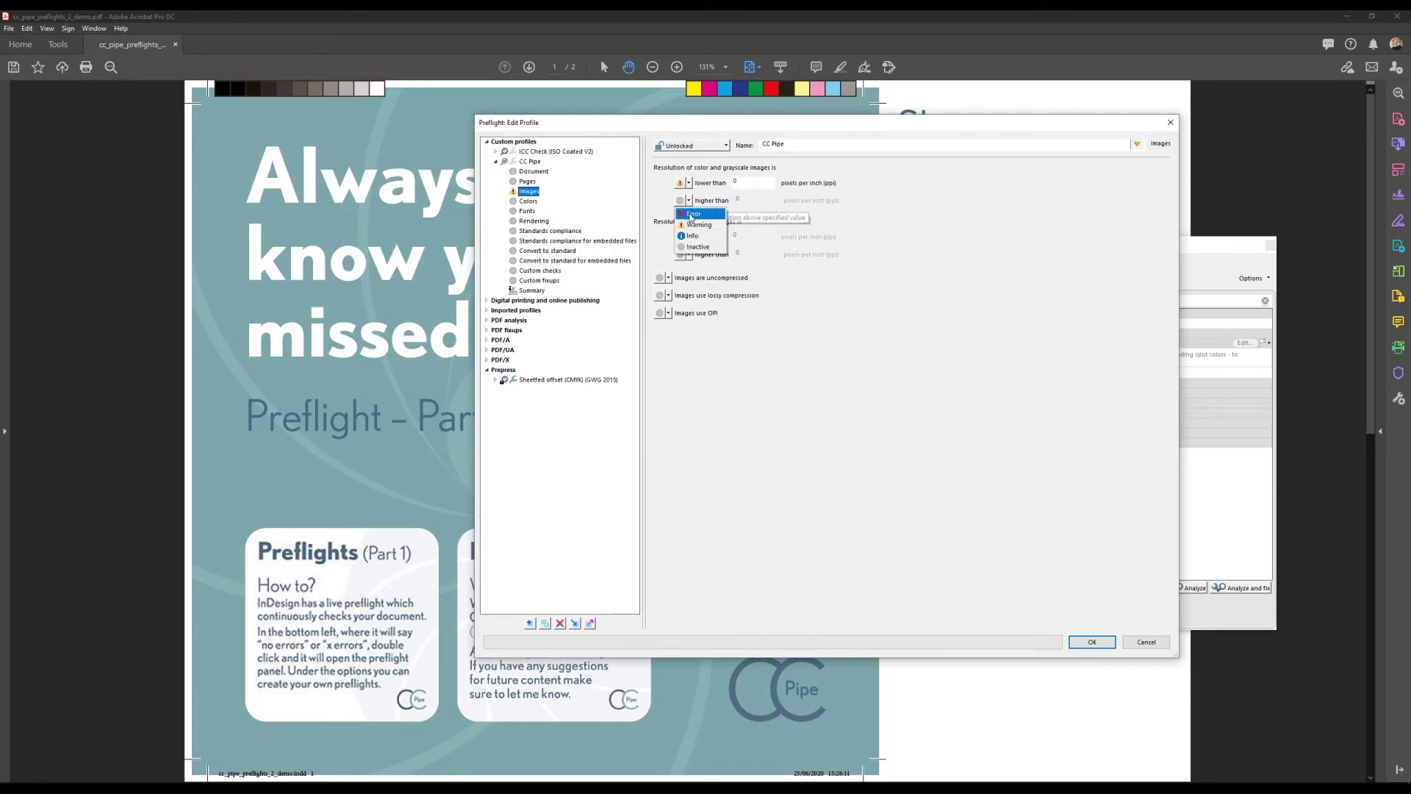
left_click(700, 225)
left_click(751, 184)
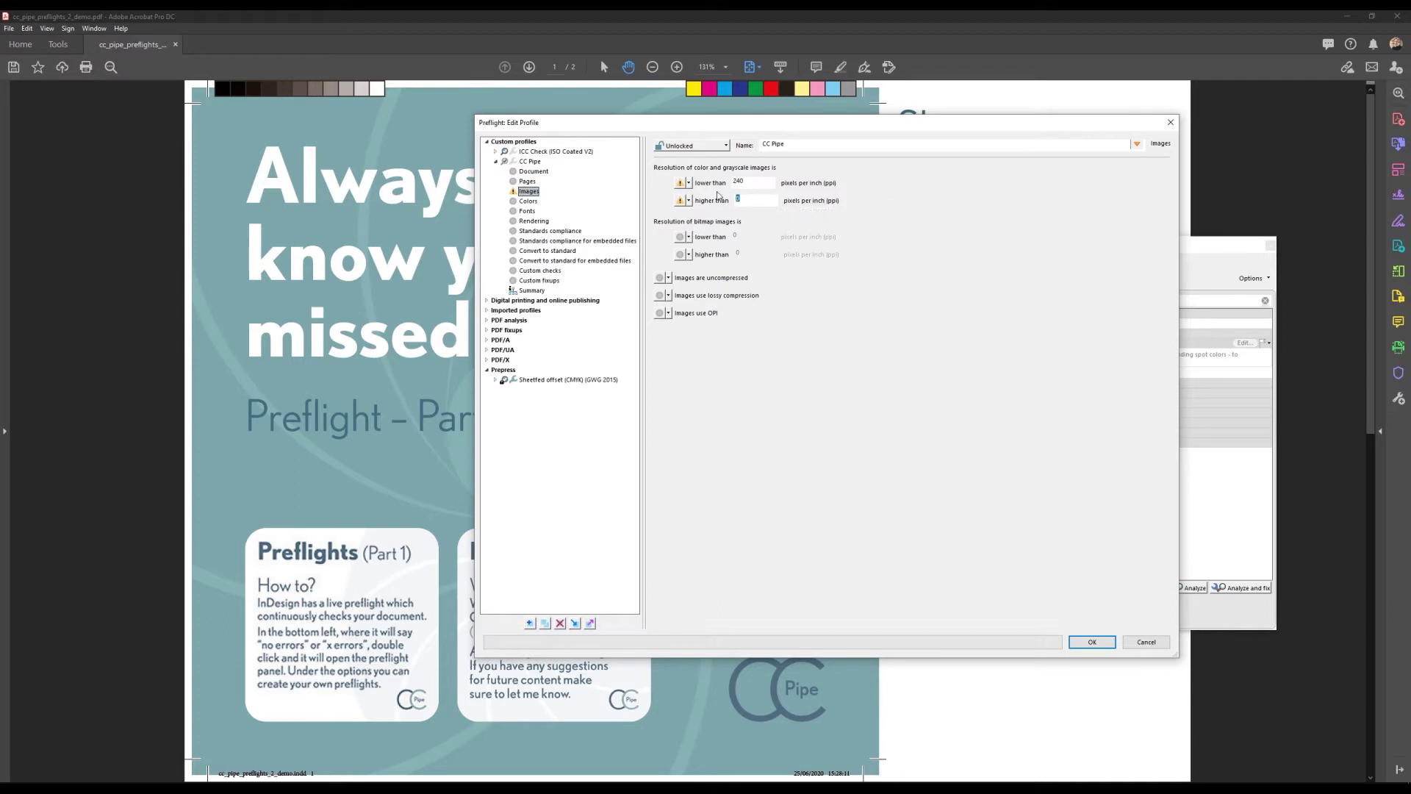
left_click(749, 200)
type("24")
left_click(529, 202)
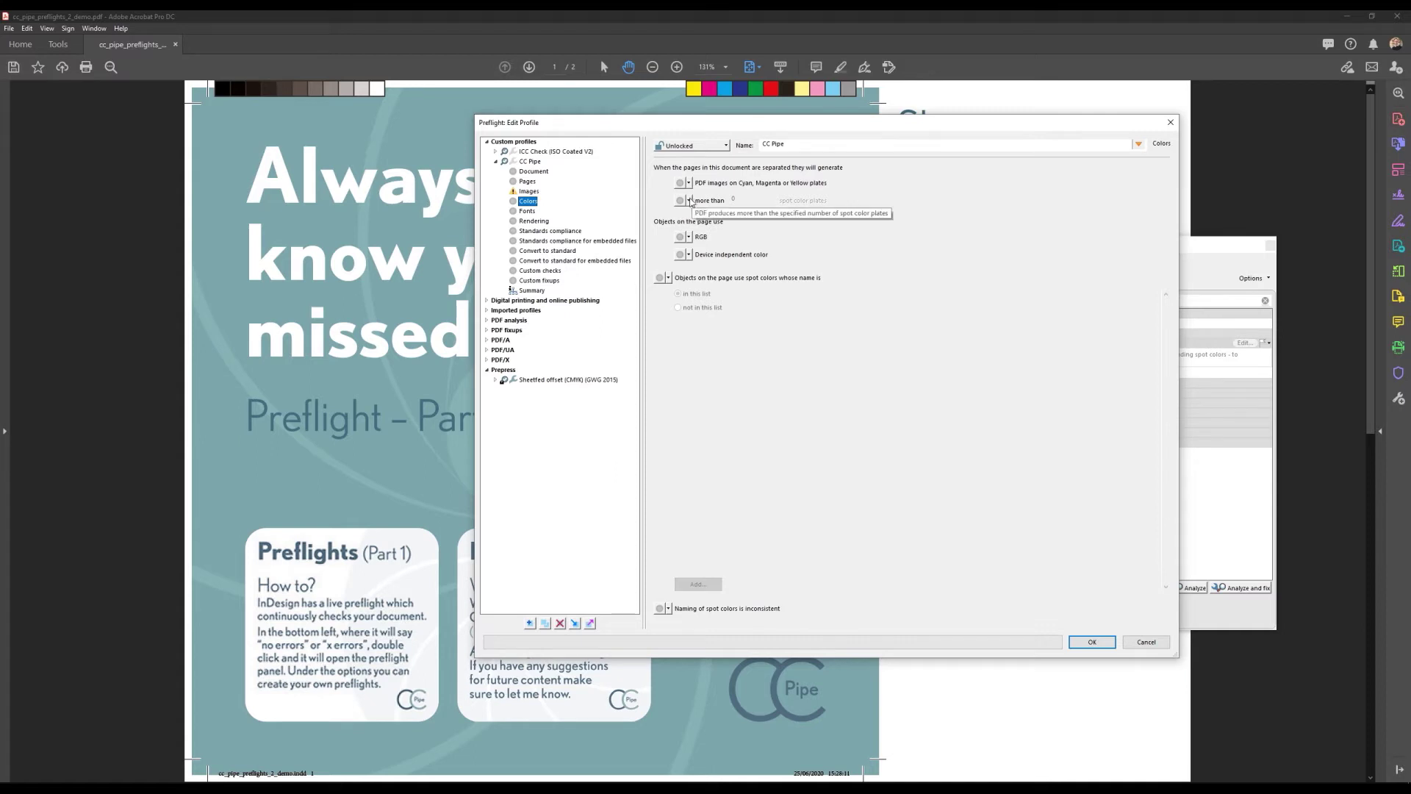
Raise an Error when pages would generate more than 0 spot colour plates
left_click(691, 203)
left_click(687, 211)
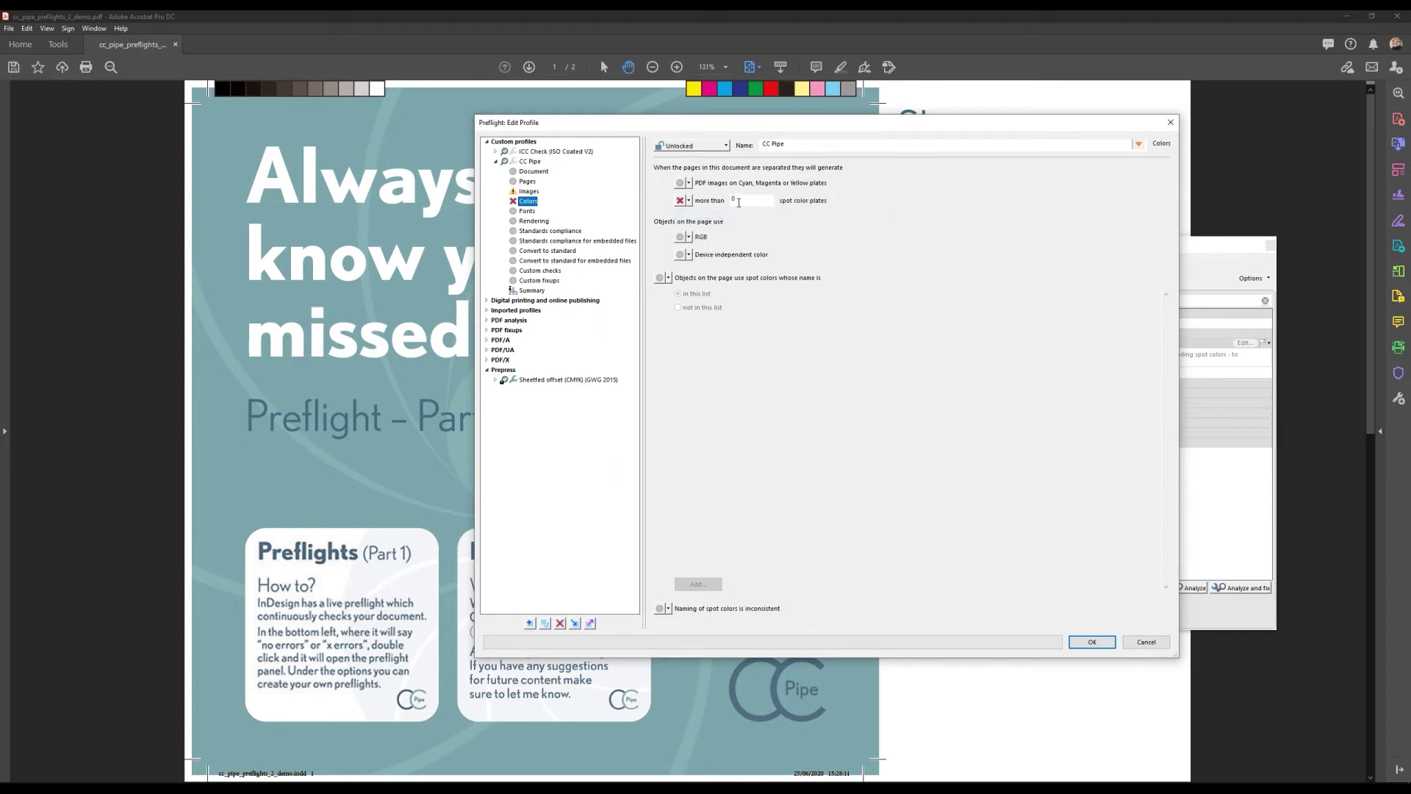
left_click(738, 201)
type("0")
Tick PDF/X-4 under Standards compliance and set its severity to Error
left_click(540, 233)
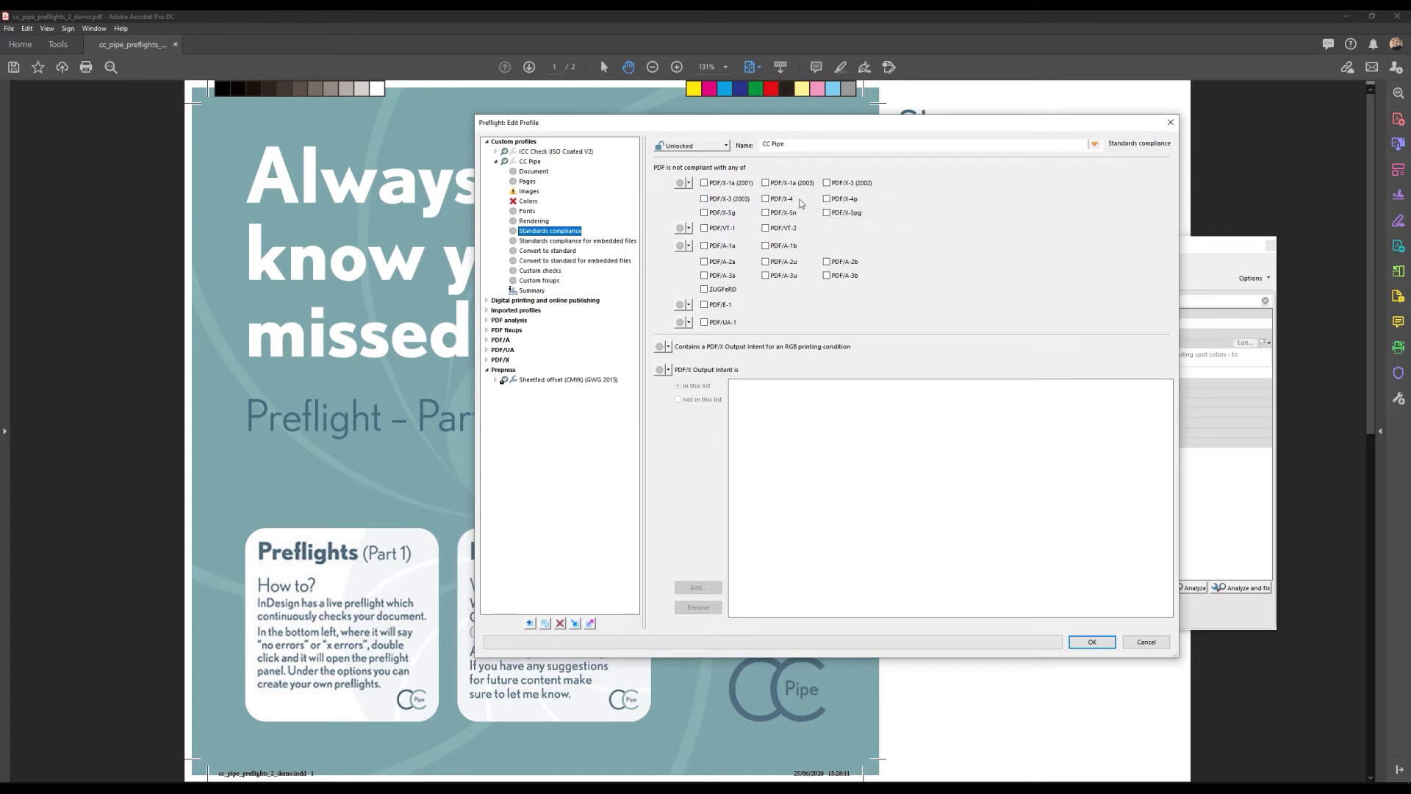
left_click(765, 199)
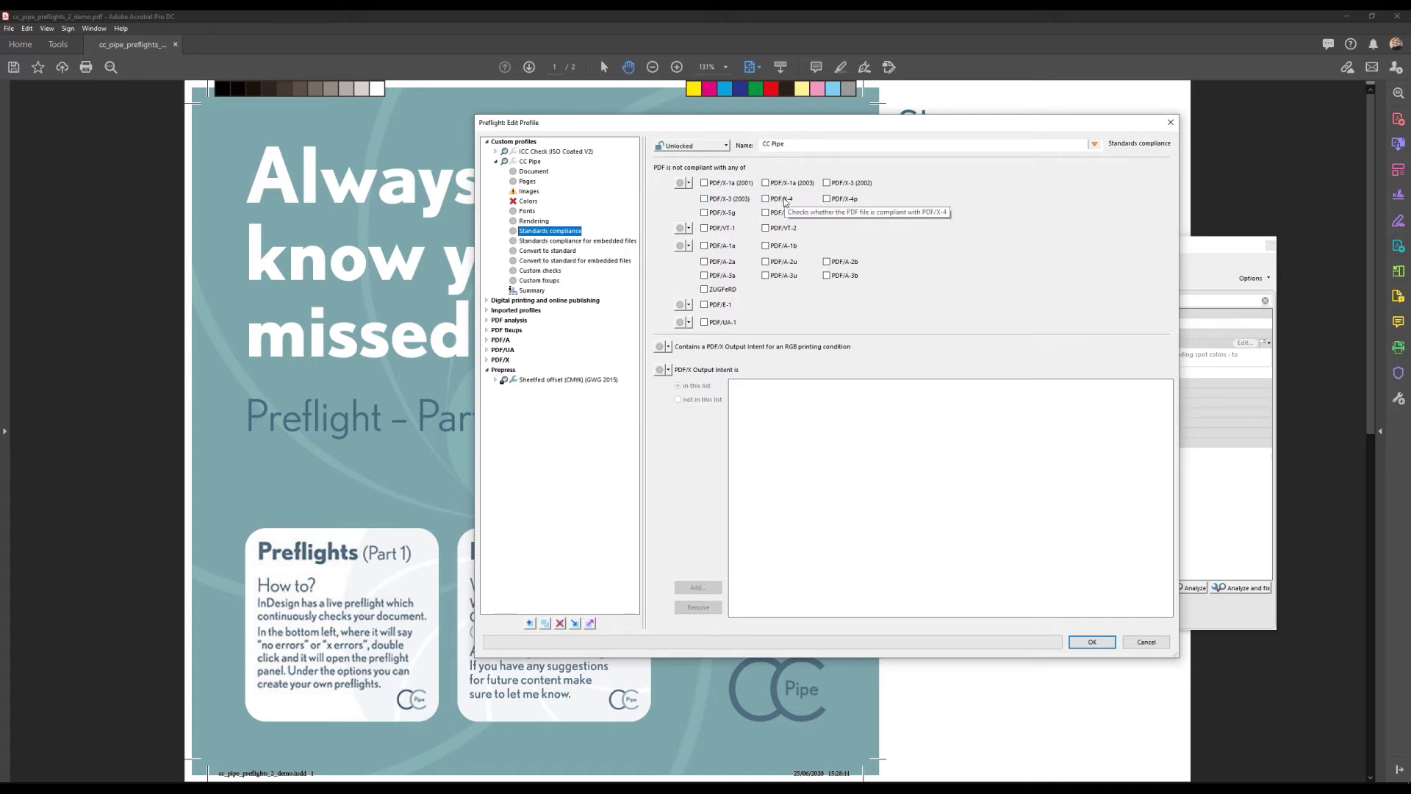
left_click(688, 182)
left_click(697, 198)
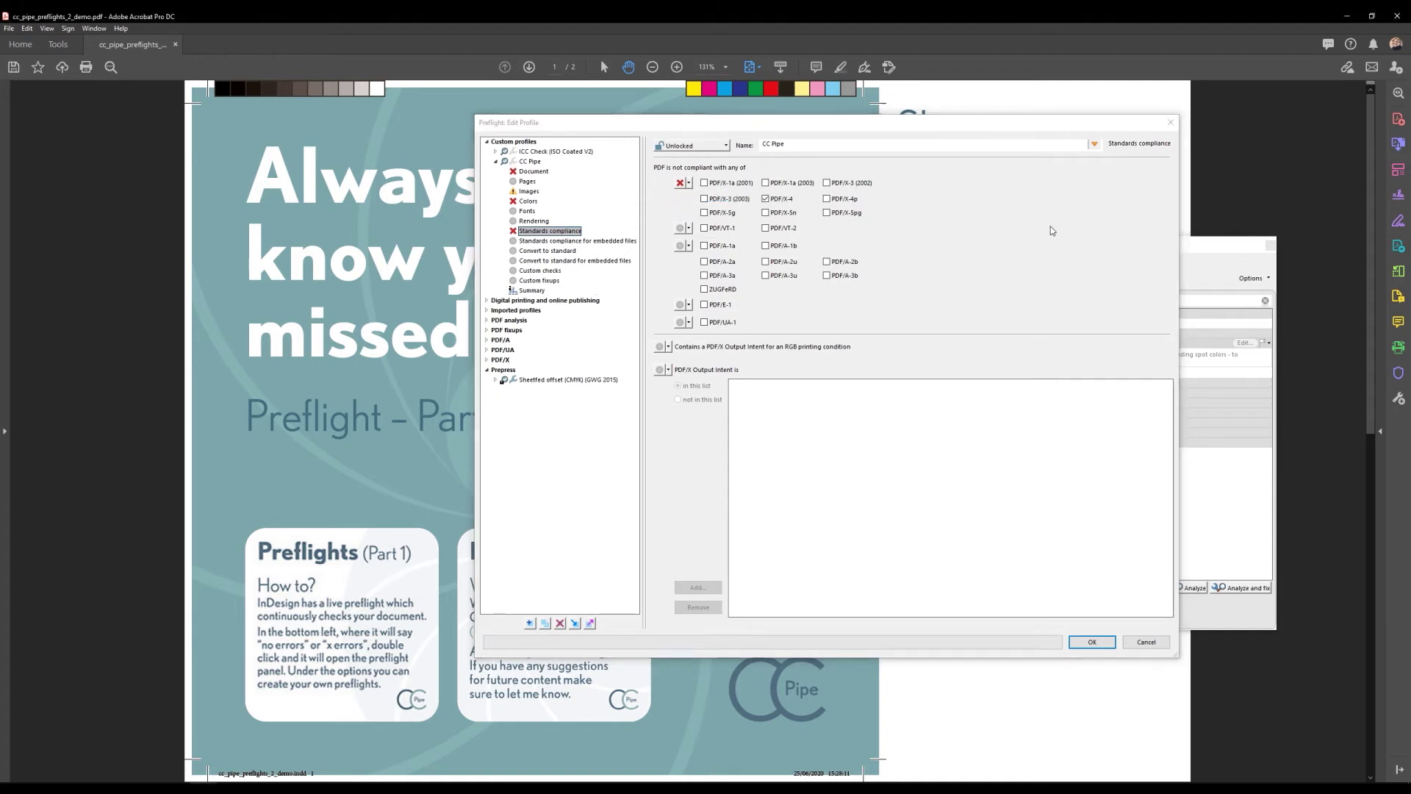
left_click(540, 272)
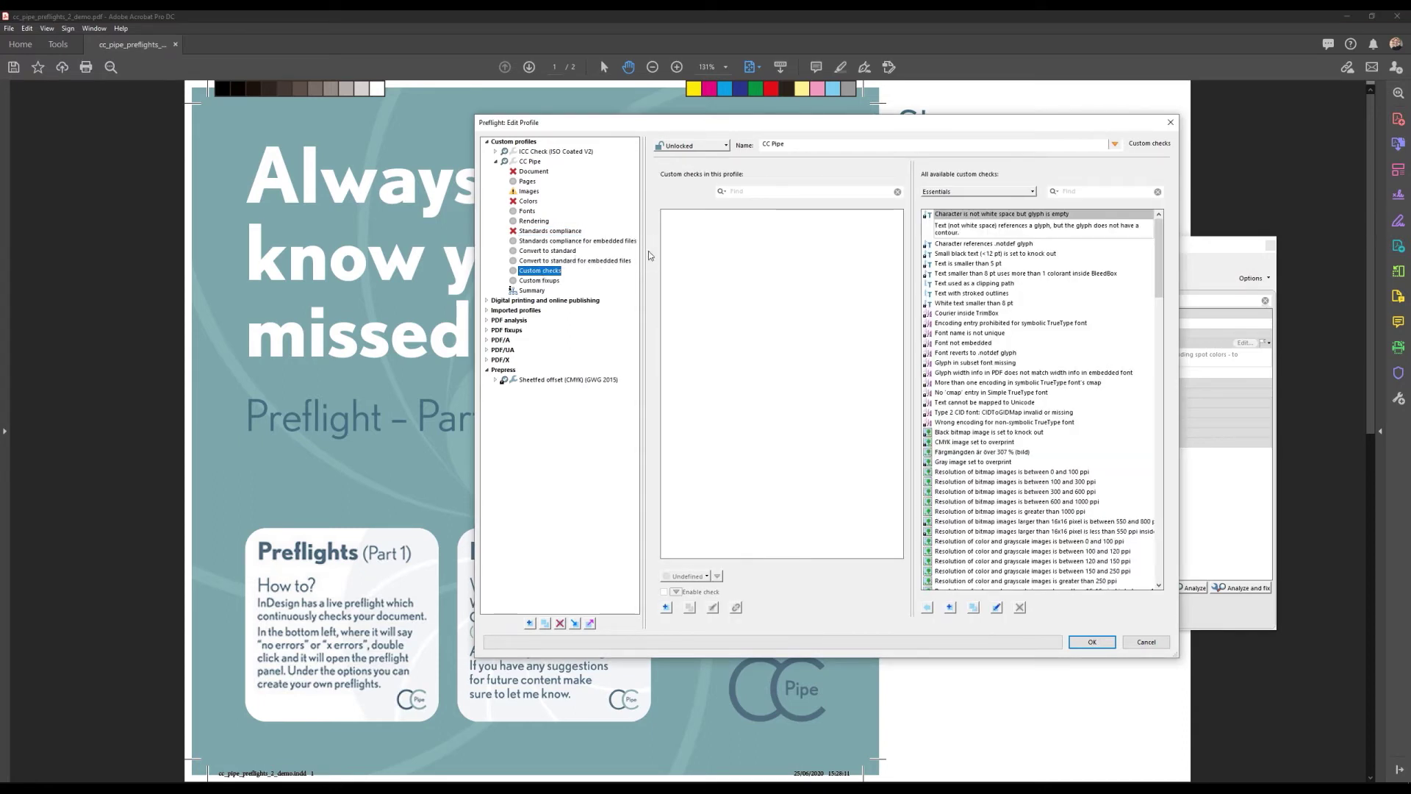
Add the 'Font reverts to .notdef glyph' check, remove it again, and filter available checks by 'tex'
scroll(1113, 414, "down", 4)
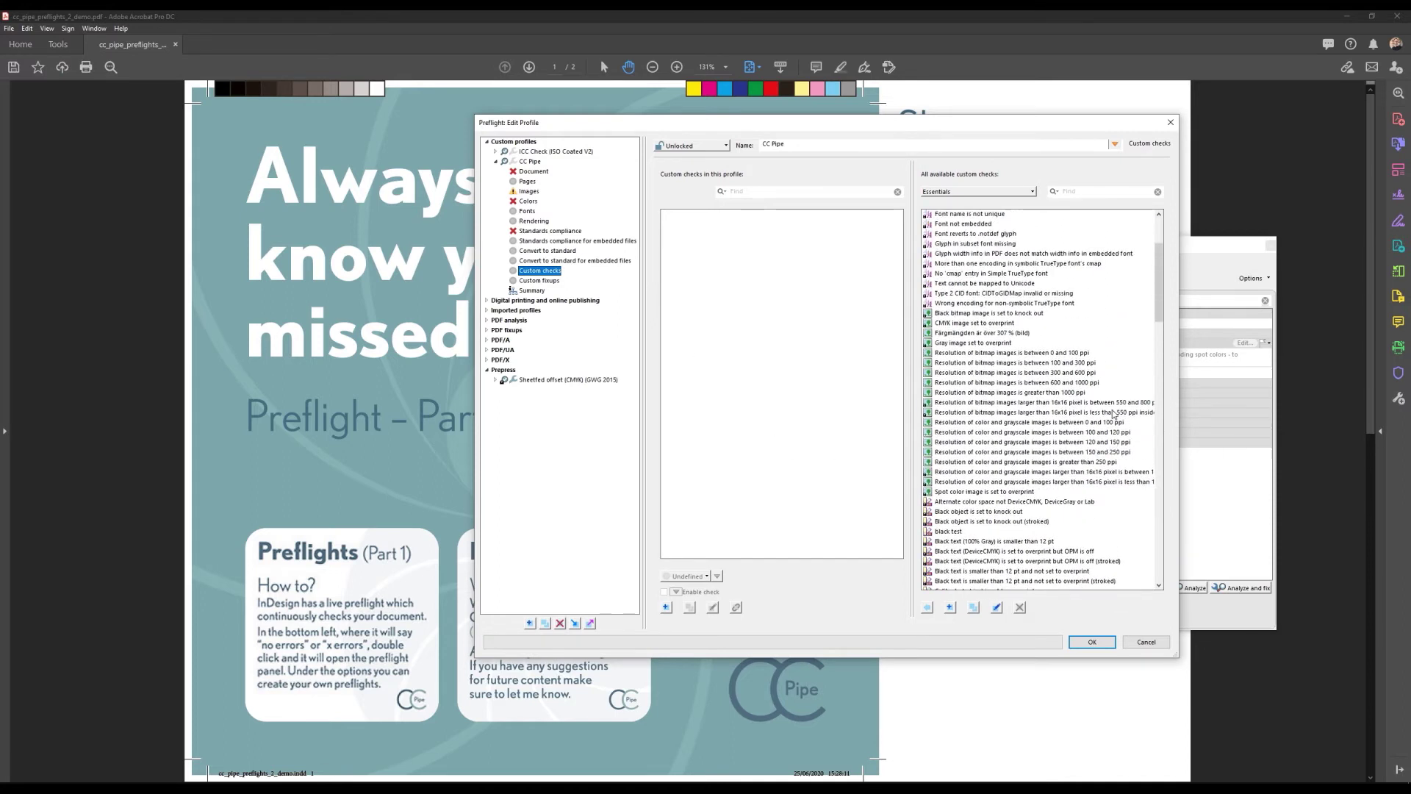
scroll(1113, 414, "up", 4)
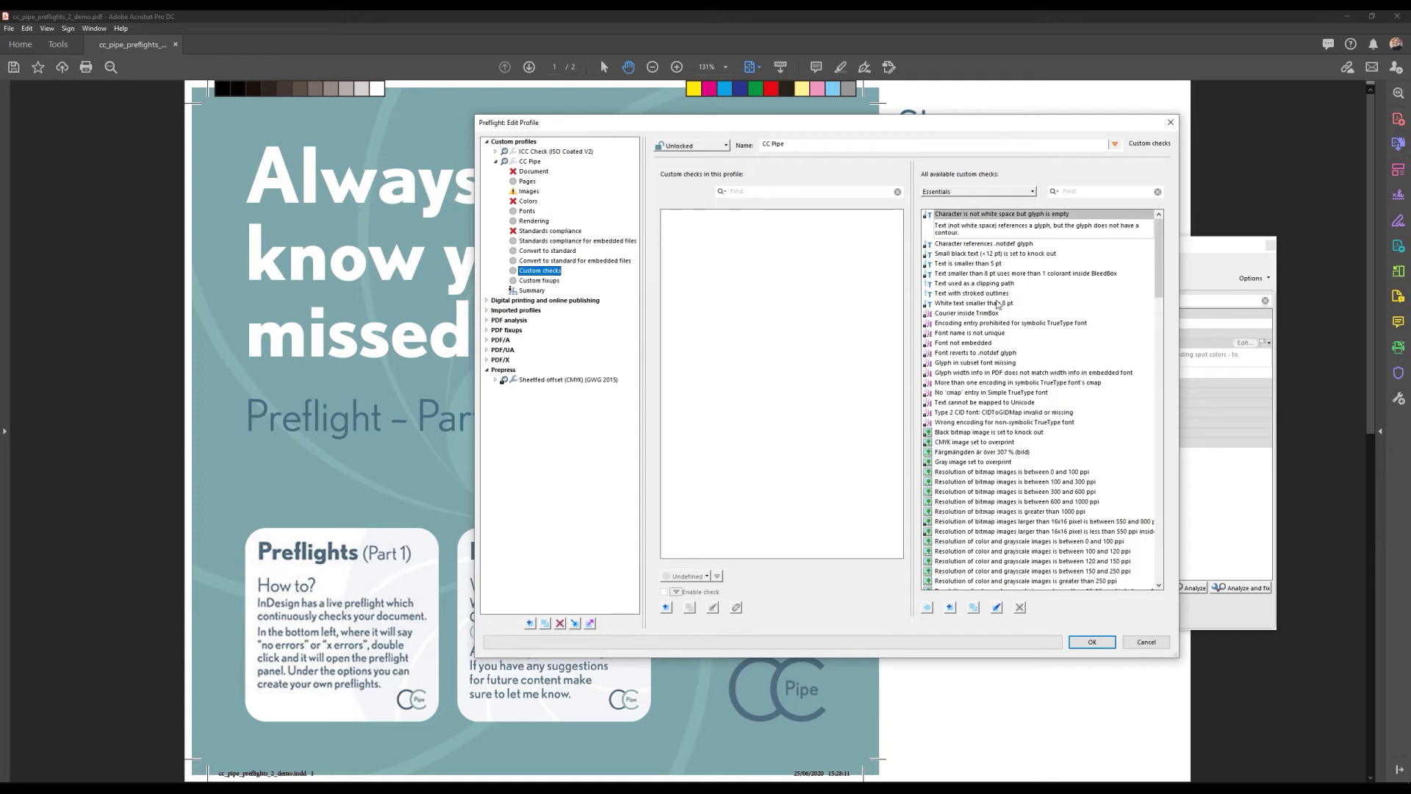
left_click(1005, 353)
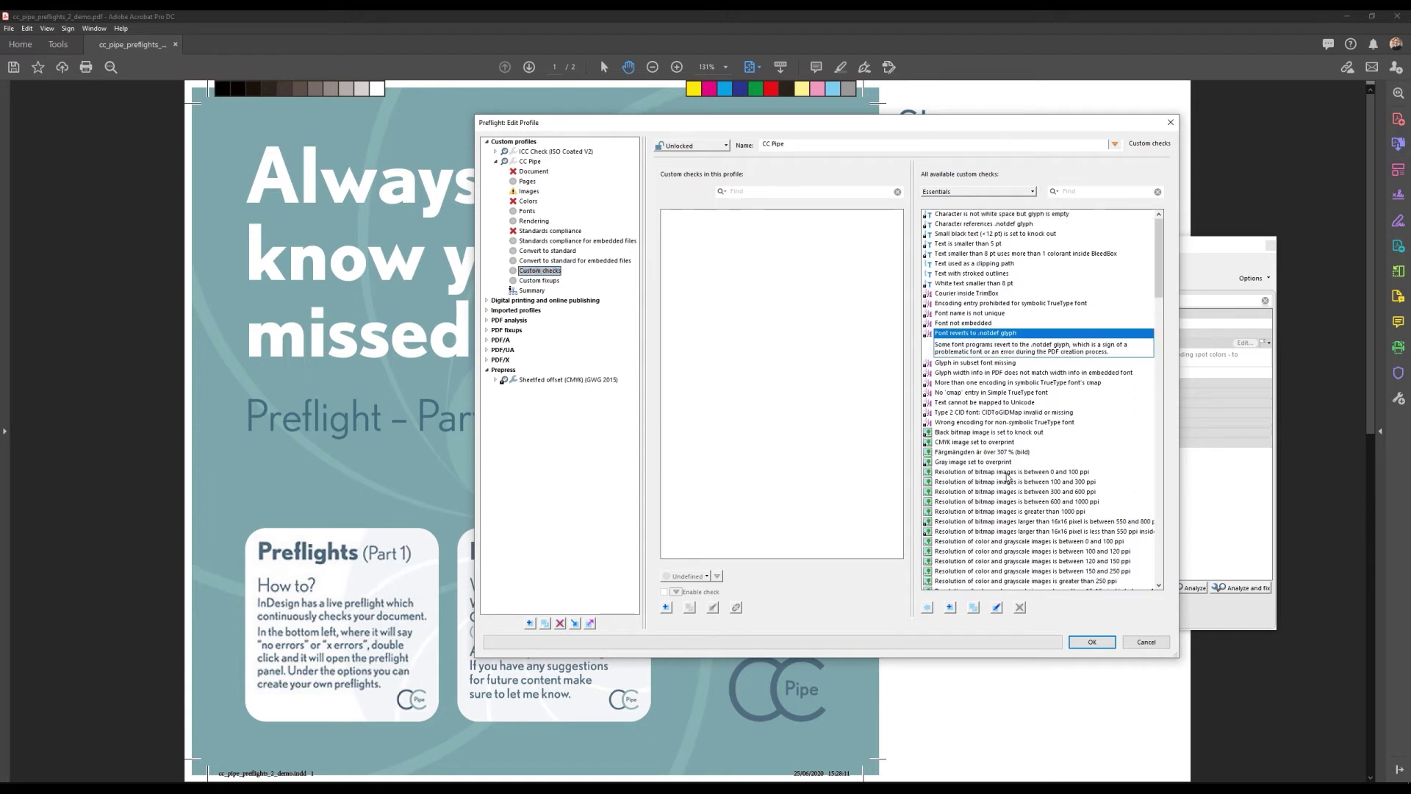
left_click(973, 607)
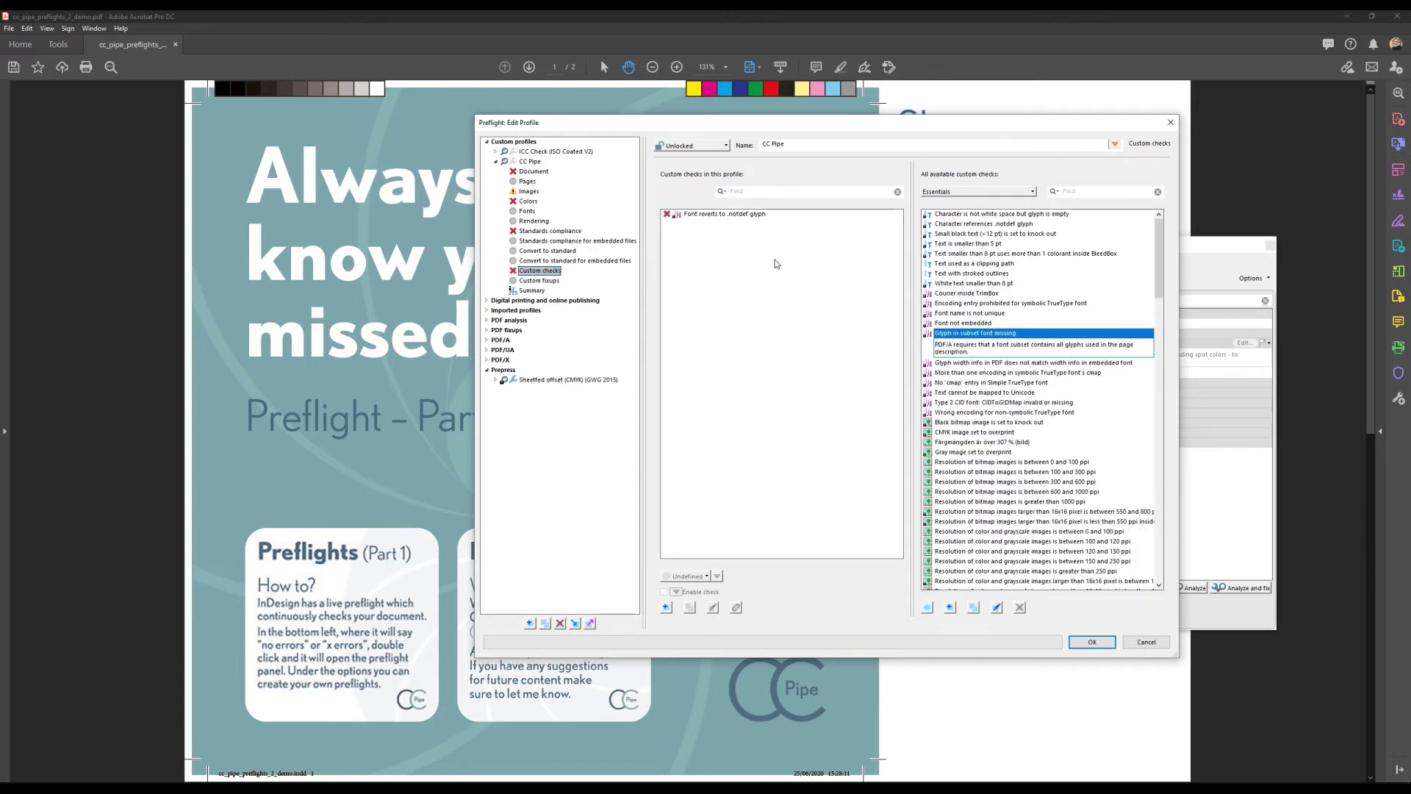
left_click(734, 215)
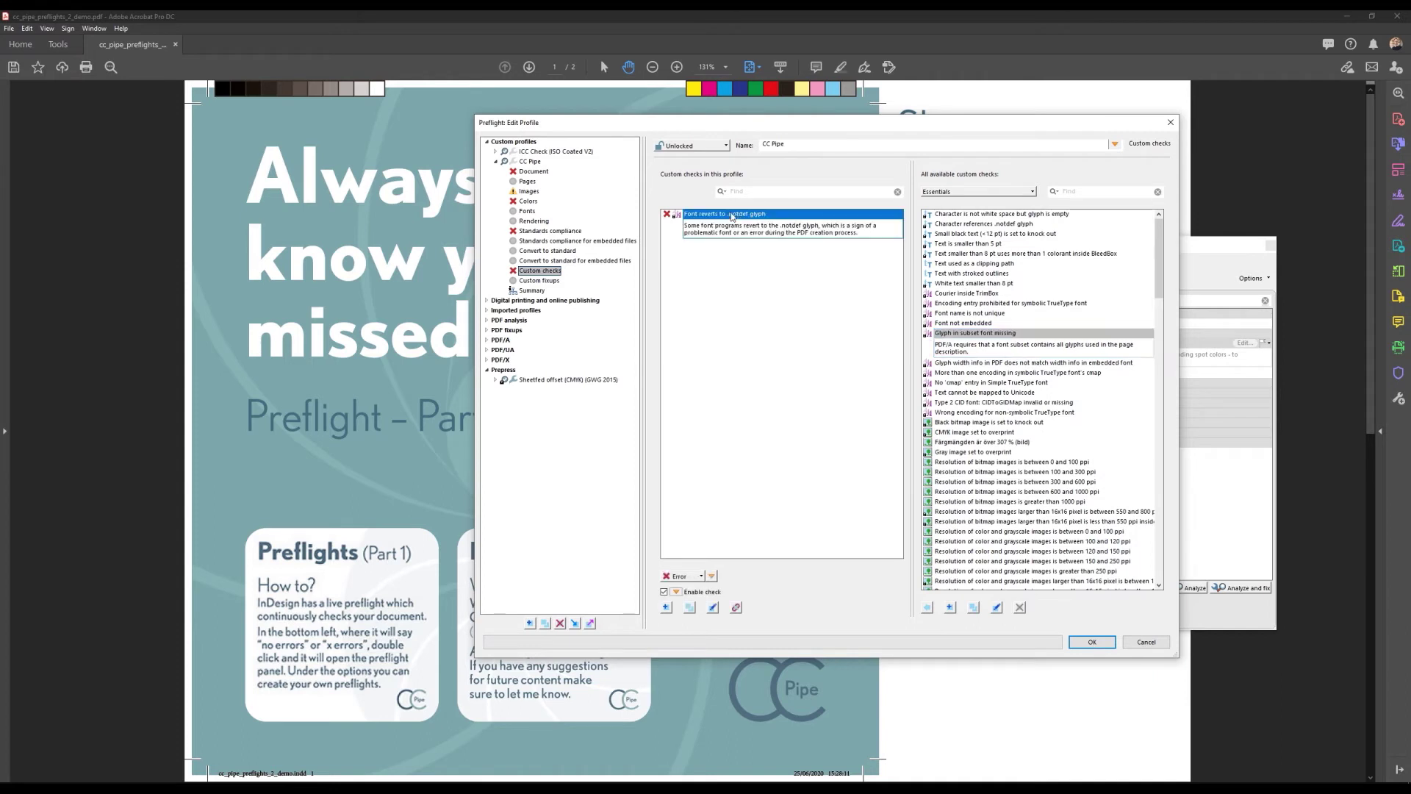
left_click(736, 608)
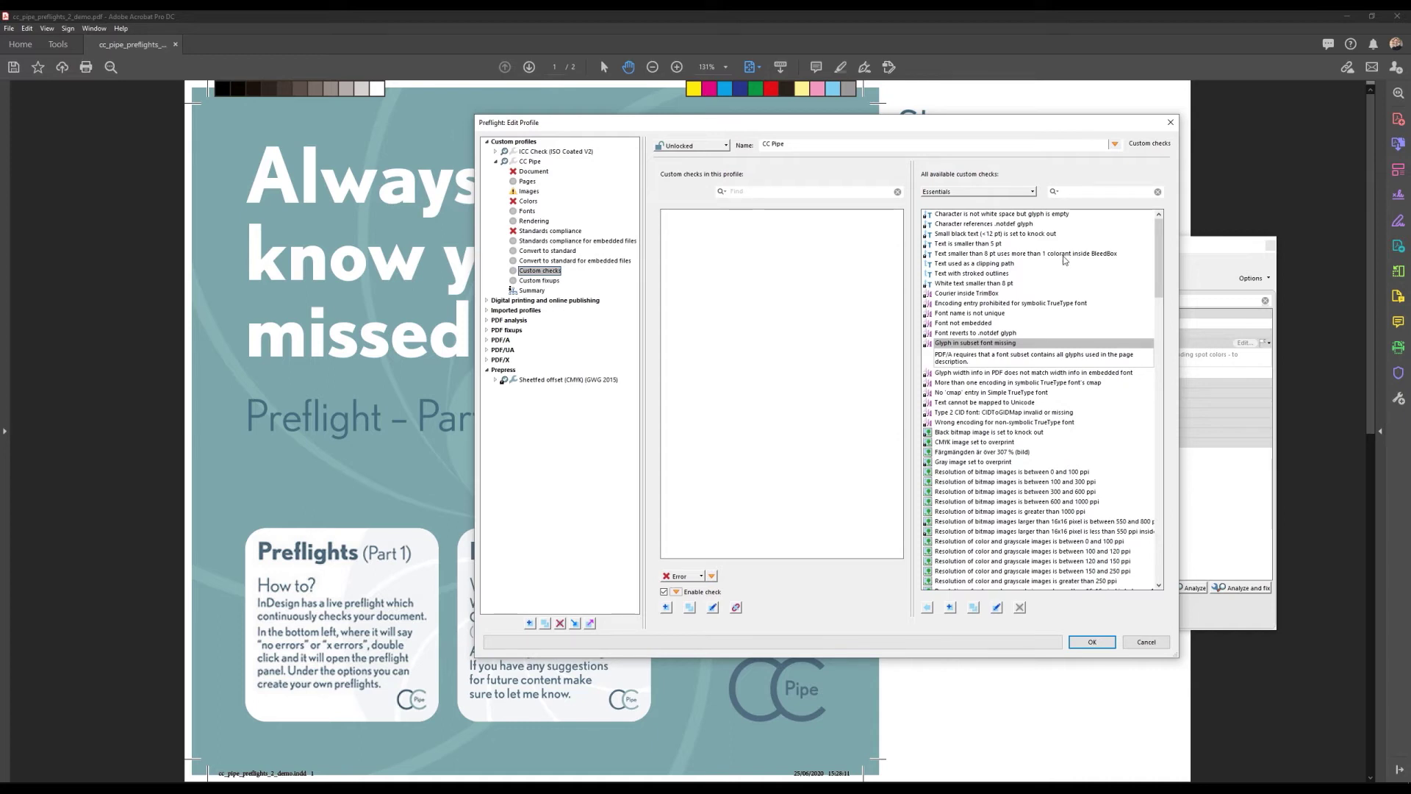
type("text")
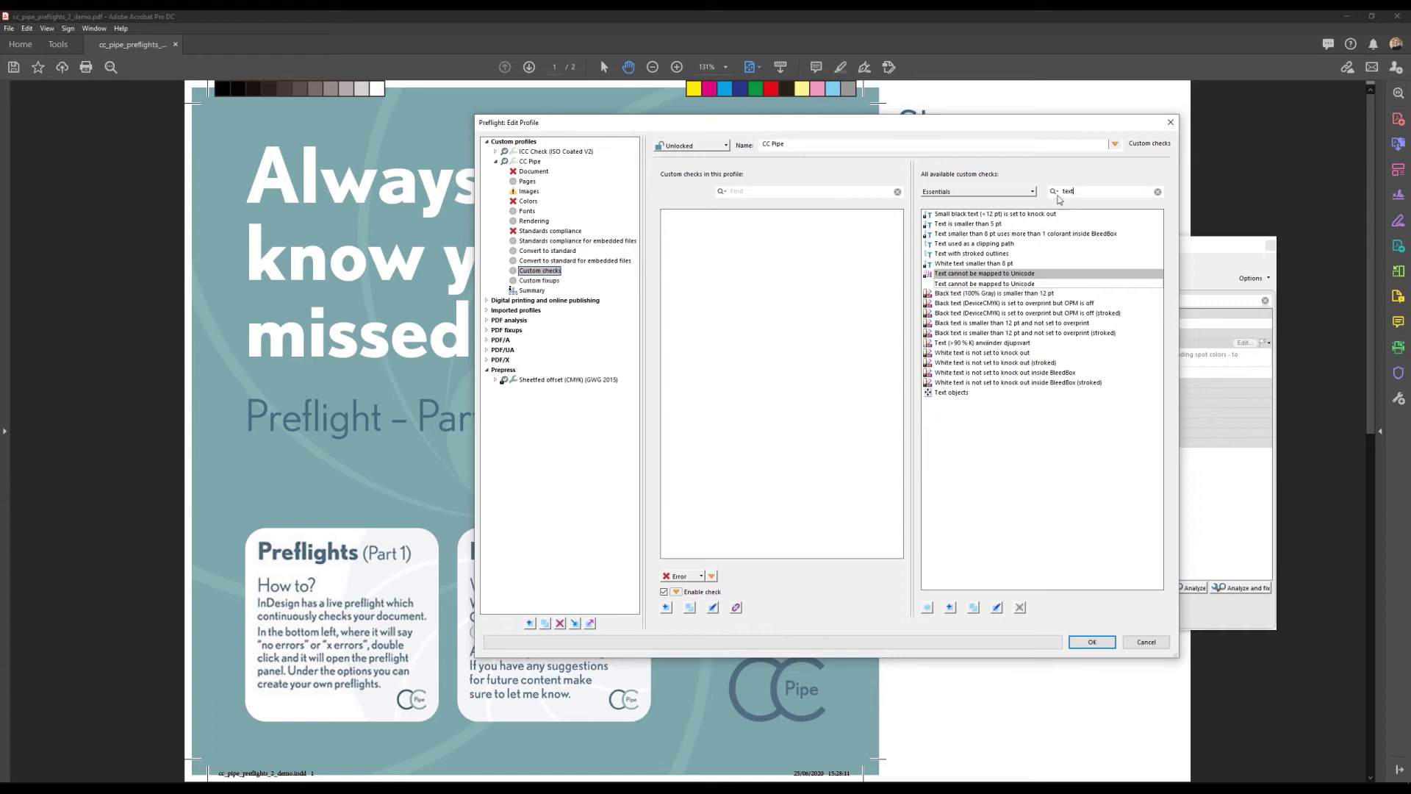
Select the 'Text is smaller than 5 pt' check in the filtered list
left_click(963, 225)
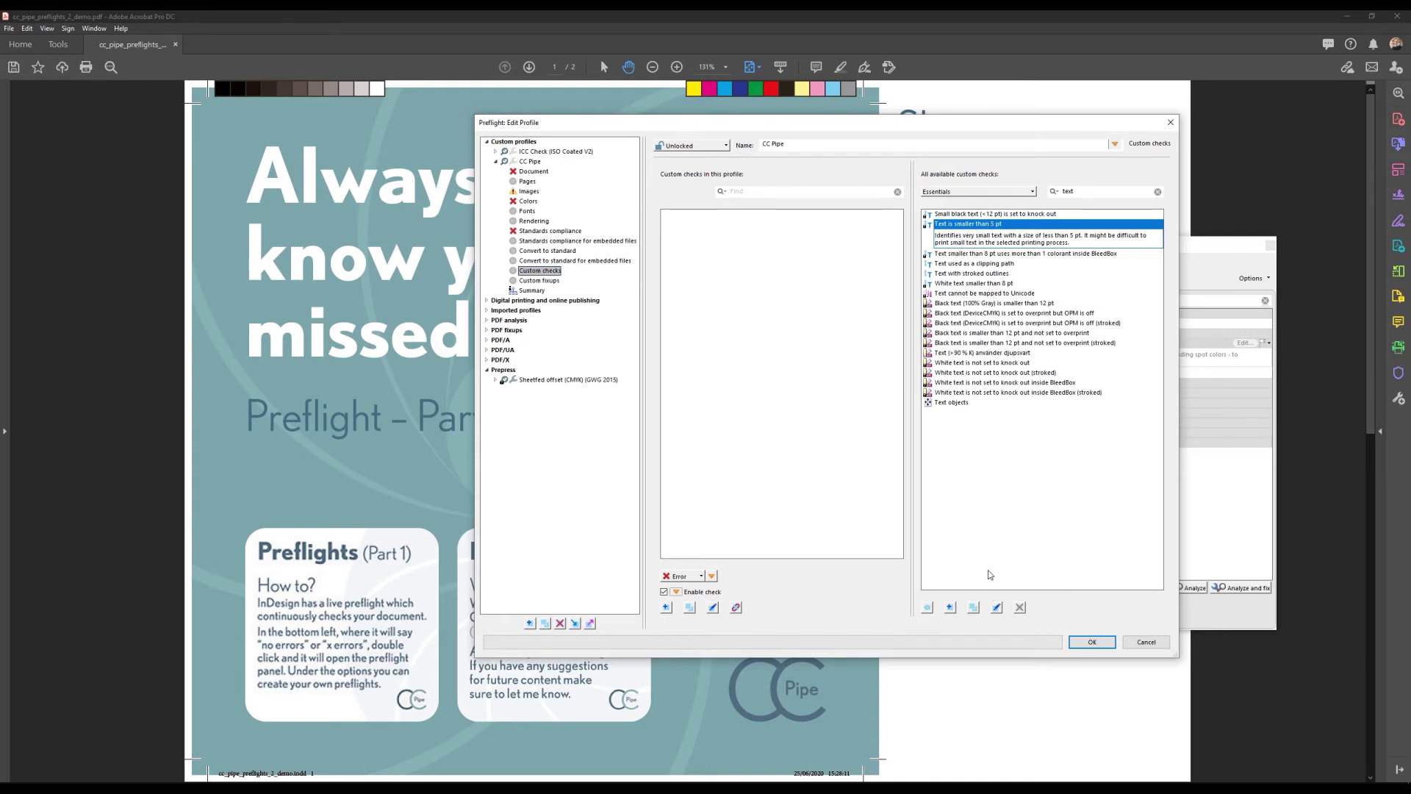
Duplicate the 5 pt check as 'Text is smaller than 7 pt' with a size limit of 7
left_click(973, 608)
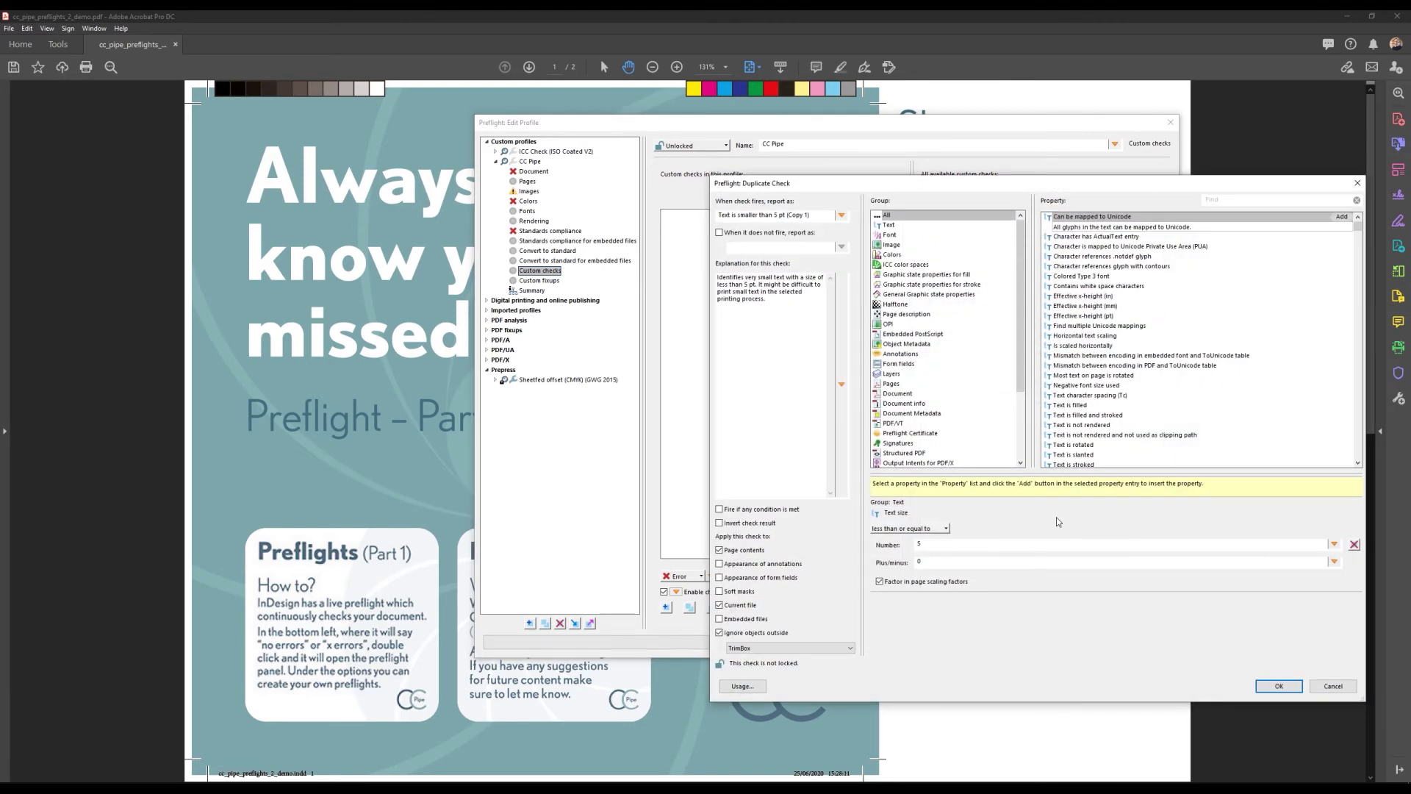
left_click_drag(944, 189, 754, 149)
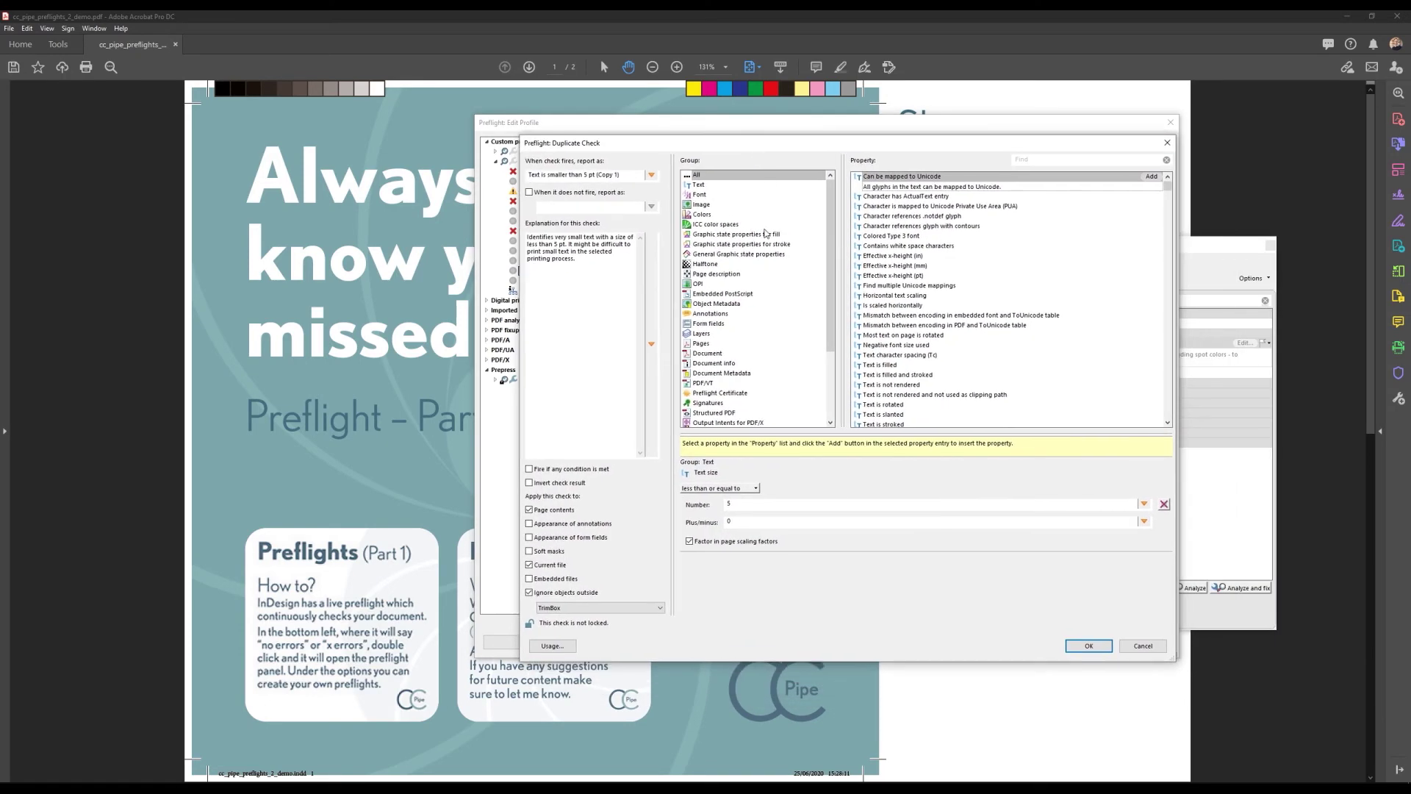
left_click(623, 176)
key("BackSpace")
type("7")
key("BackSpace")
type("7")
Browse the check's property groups, then save the 7 pt check and the CC Pipe profile
scroll(867, 301, "down", 8)
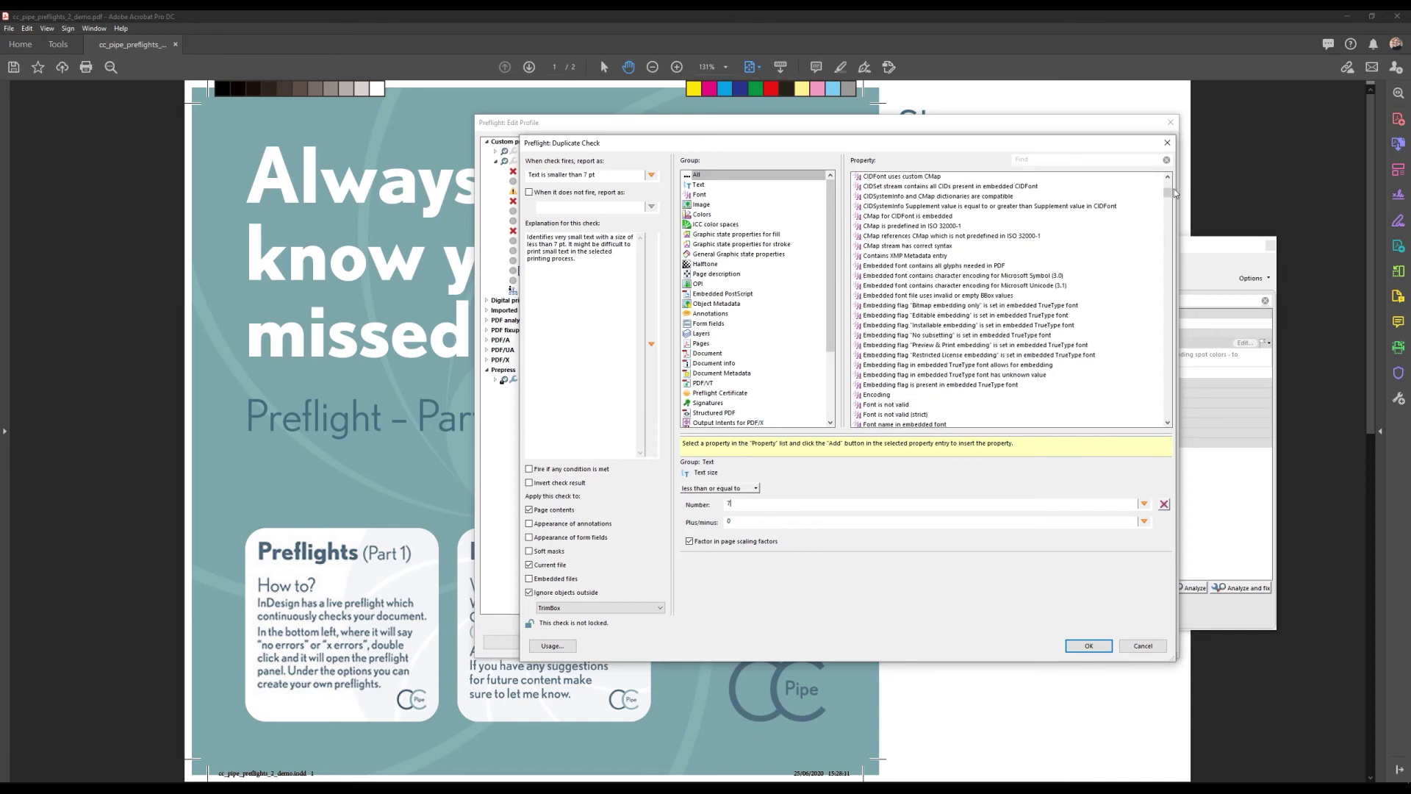
scroll(1174, 188, "down", 10)
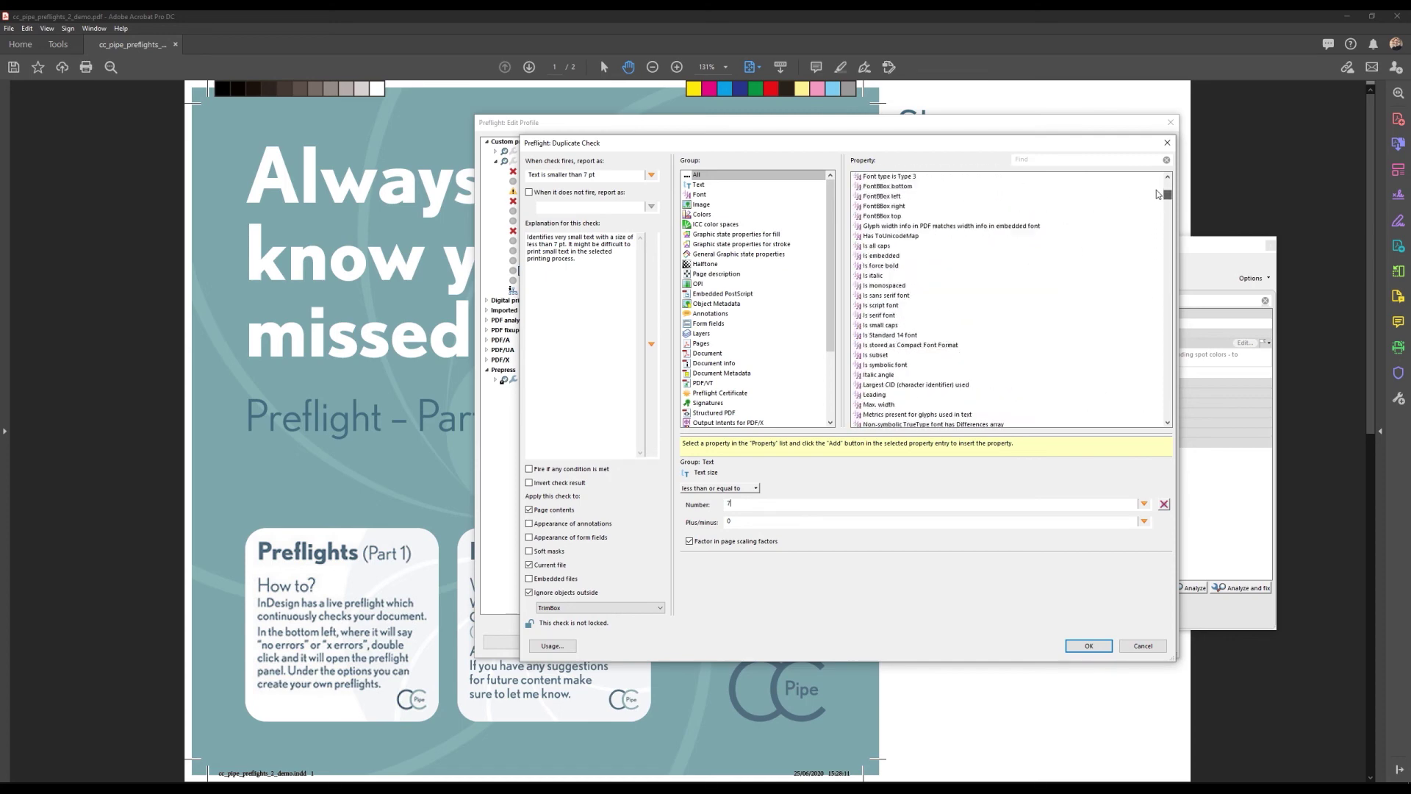
left_click(757, 304)
left_click(749, 374)
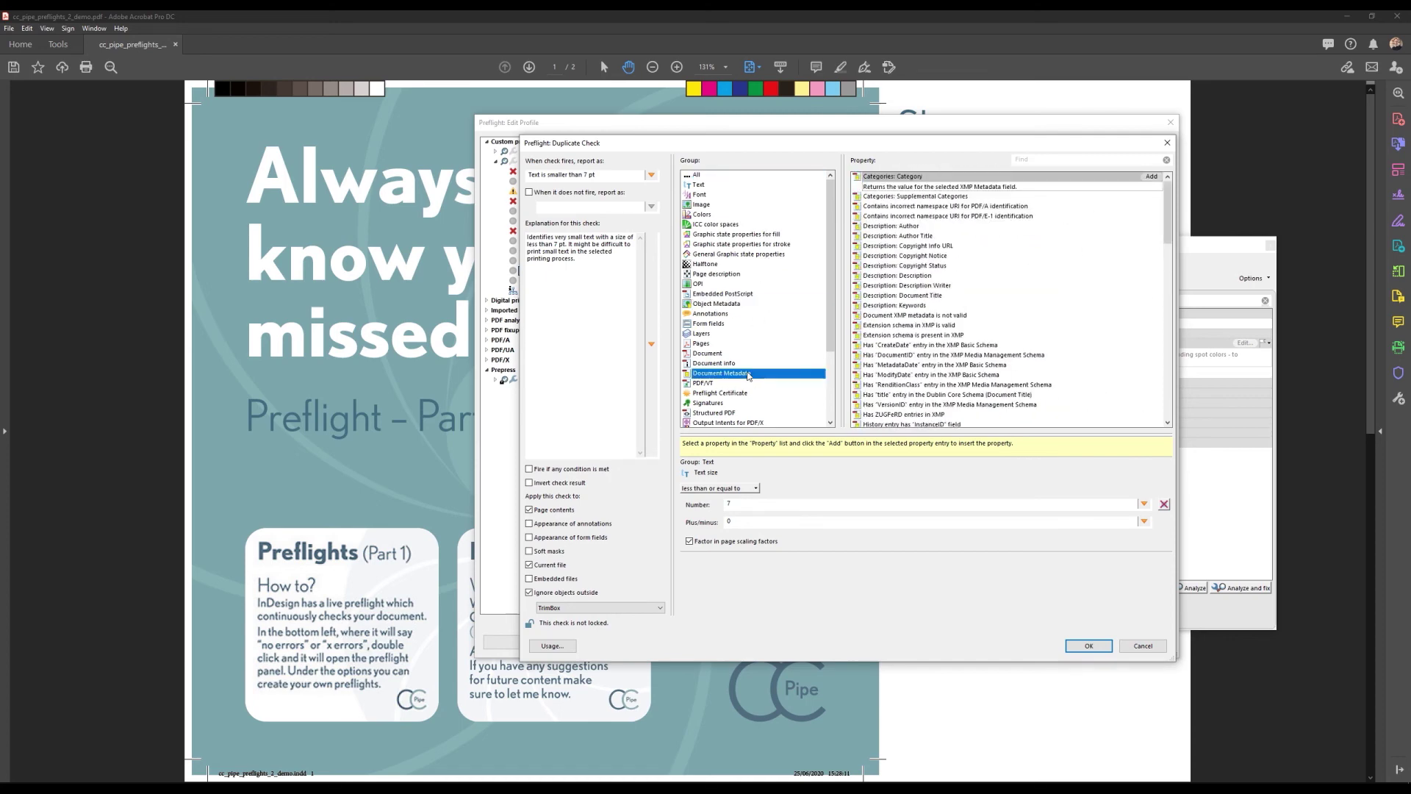
left_click(747, 262)
left_click(740, 186)
left_click(727, 177)
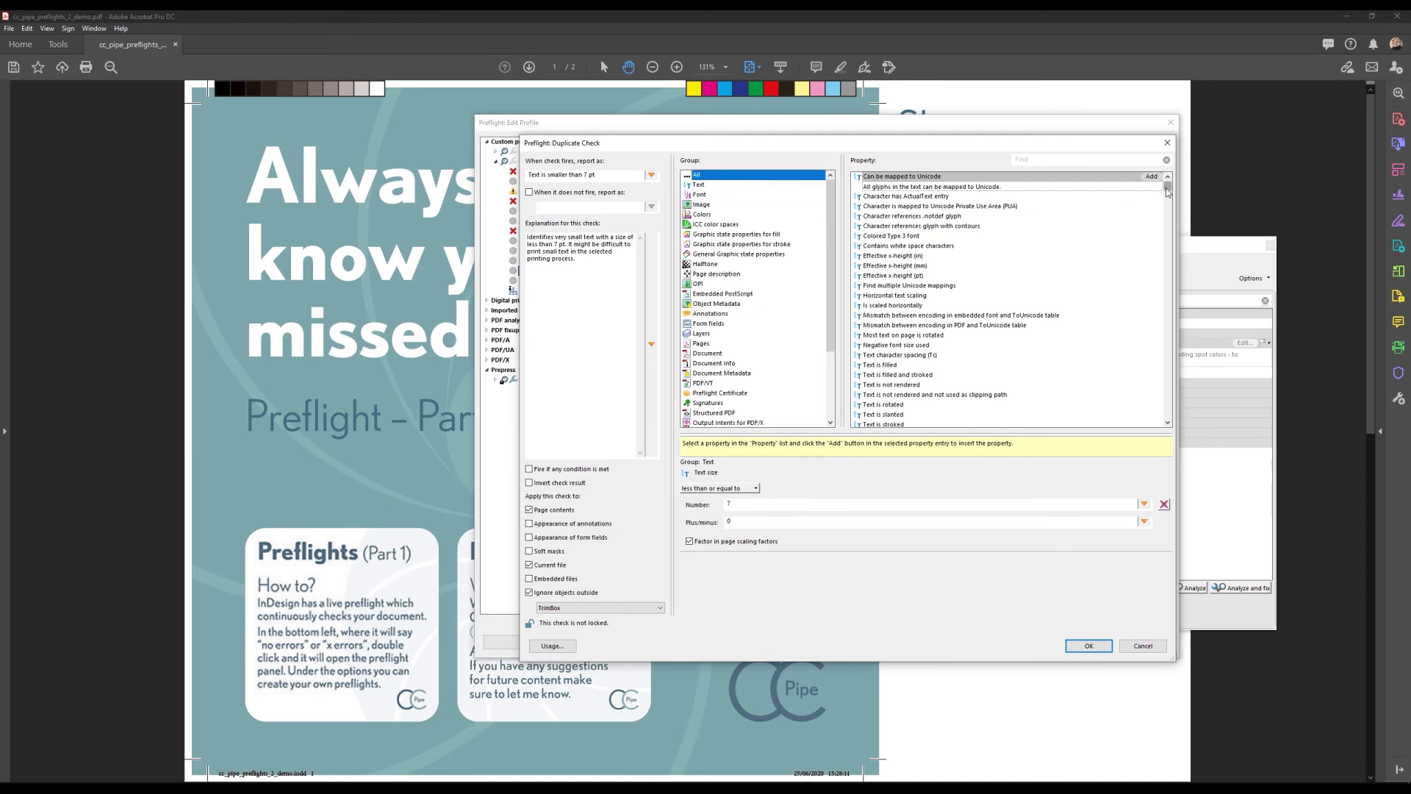
left_click_drag(1167, 193, 1167, 147)
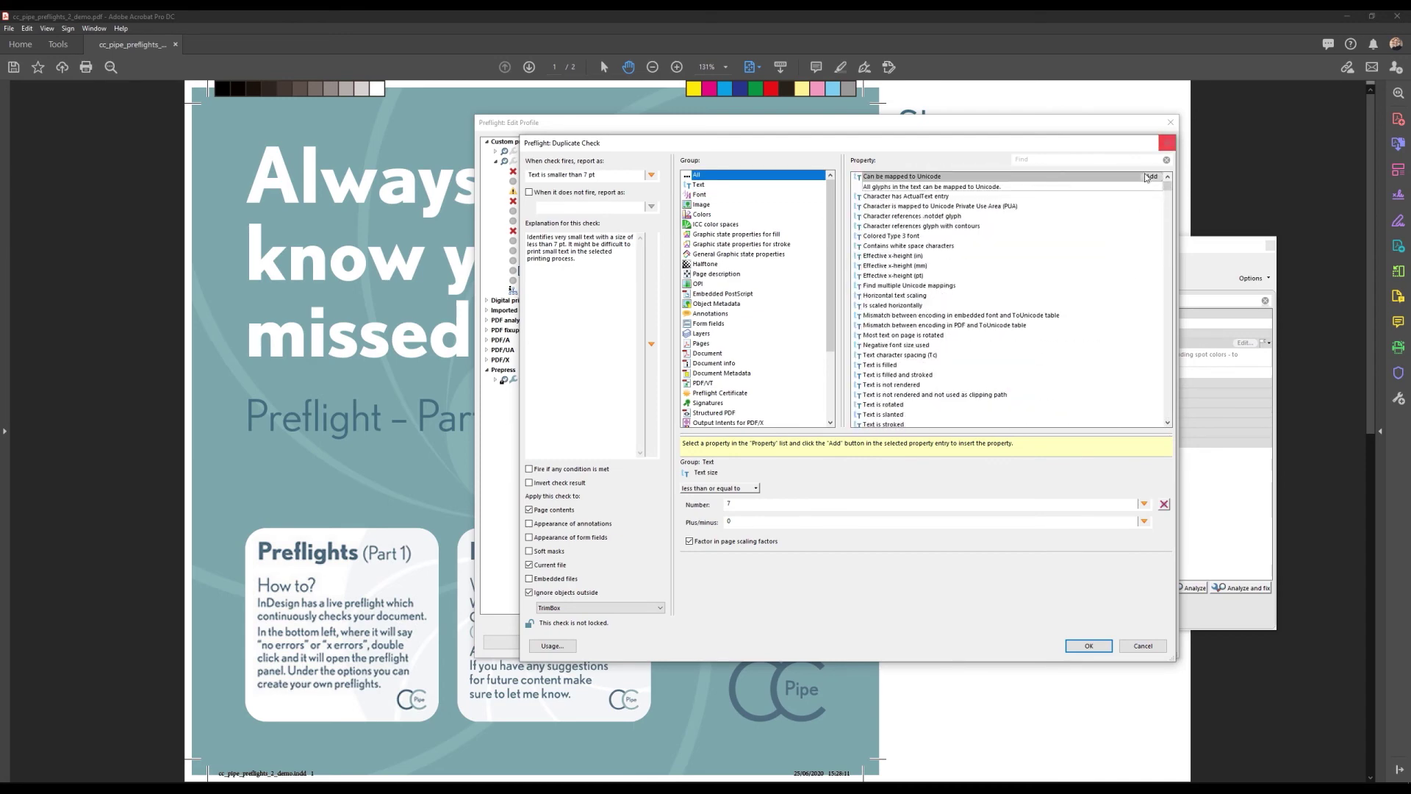
left_click(1089, 645)
left_click(1087, 648)
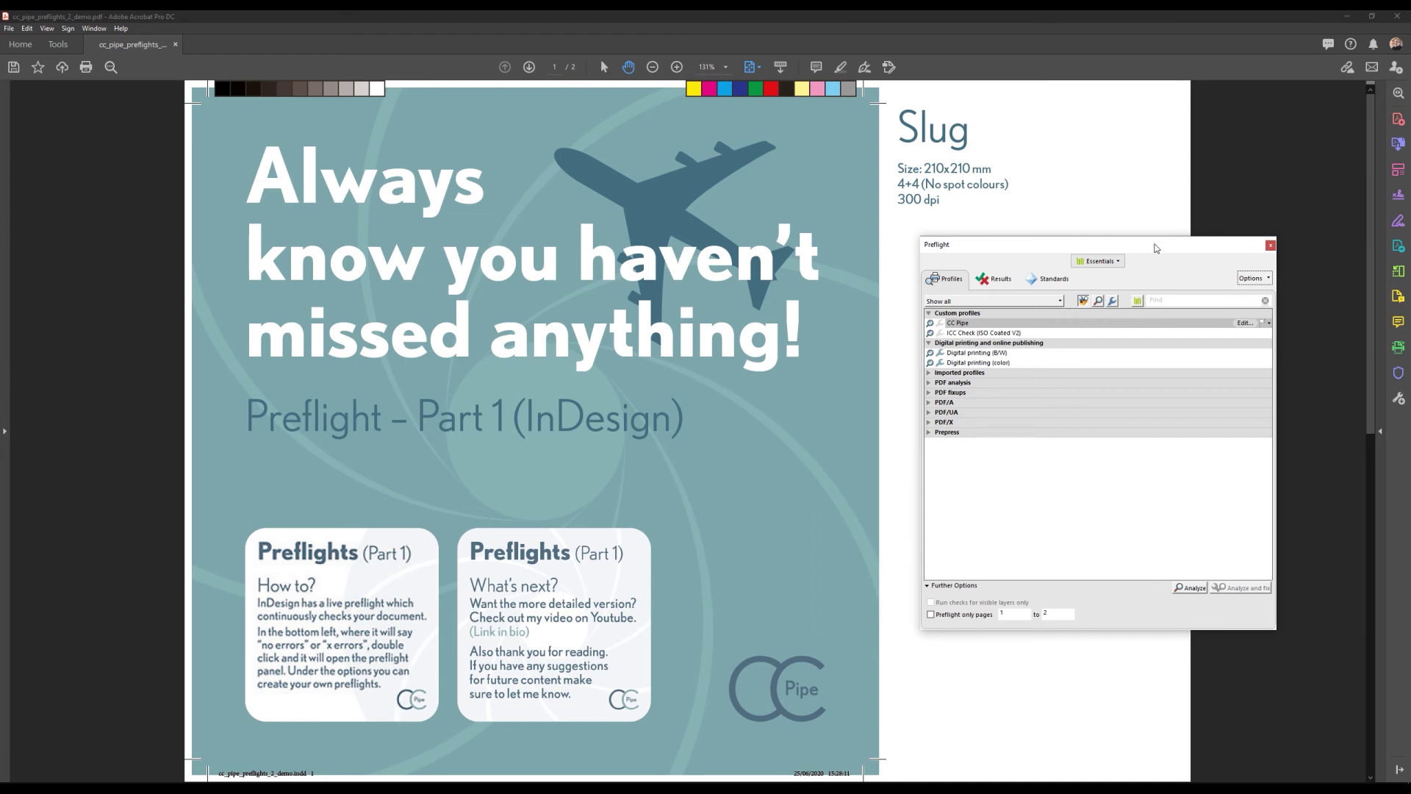
Run the CC Pipe preflight to find the PDF/X-4 and spot colour errors and two 240 ppi warnings
left_click(964, 327)
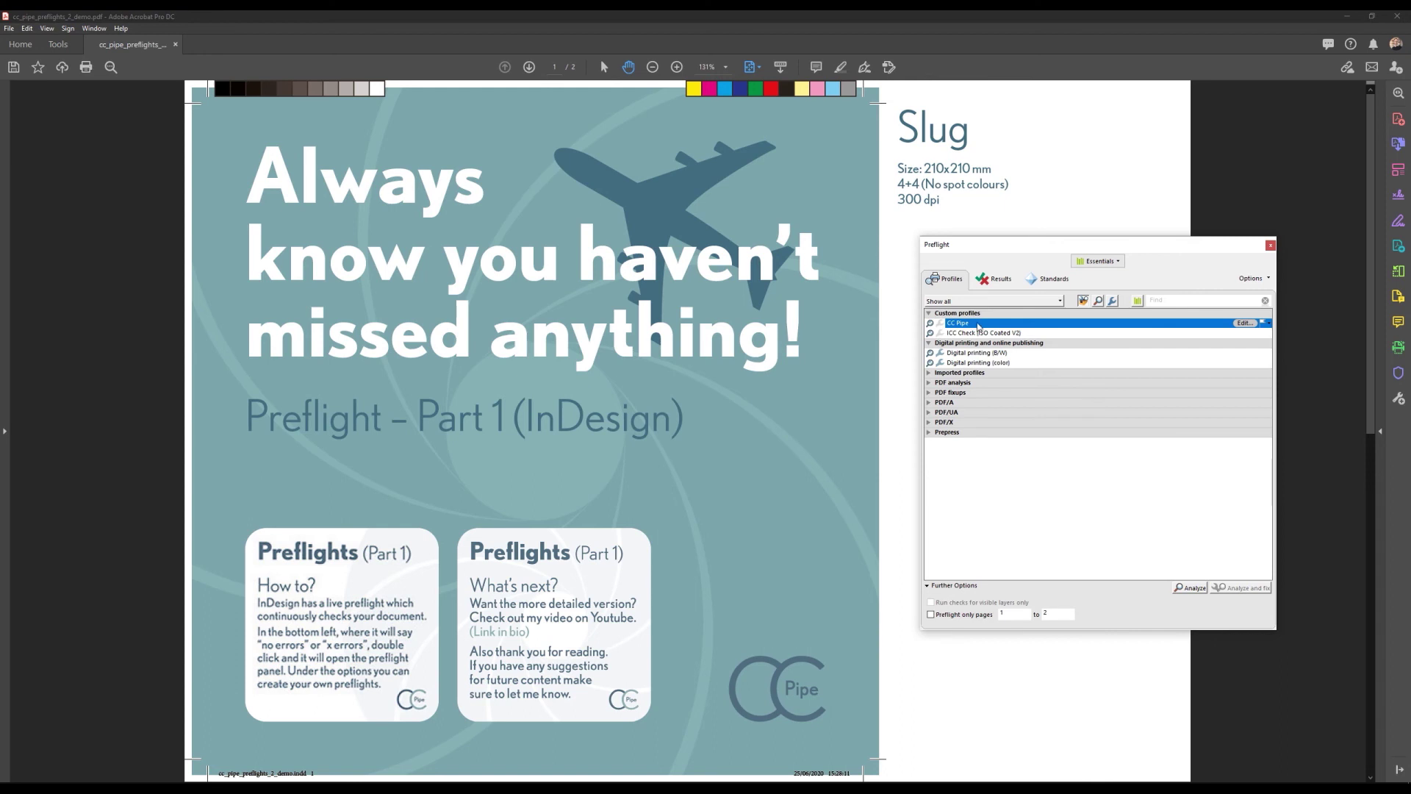
left_click(1190, 588)
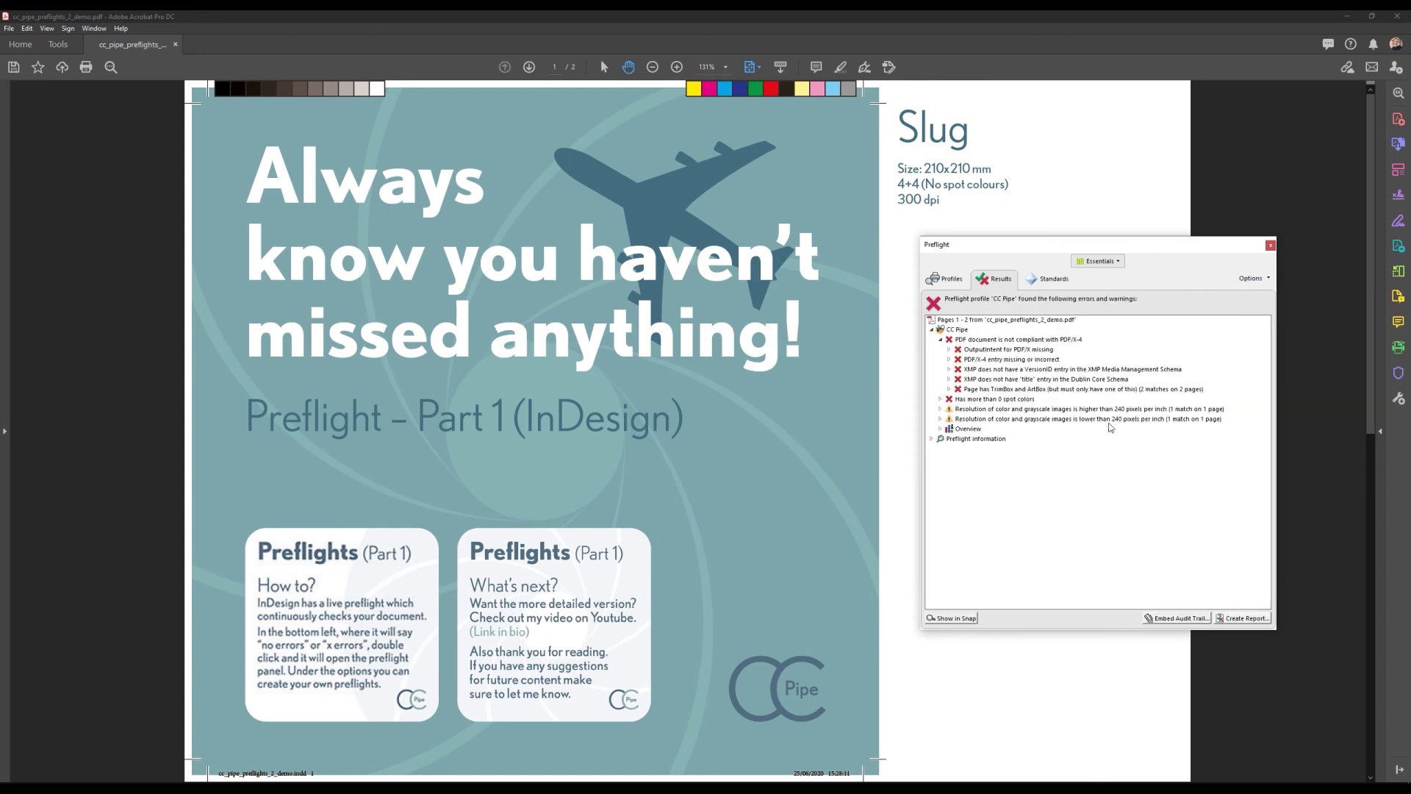
left_click(940, 341)
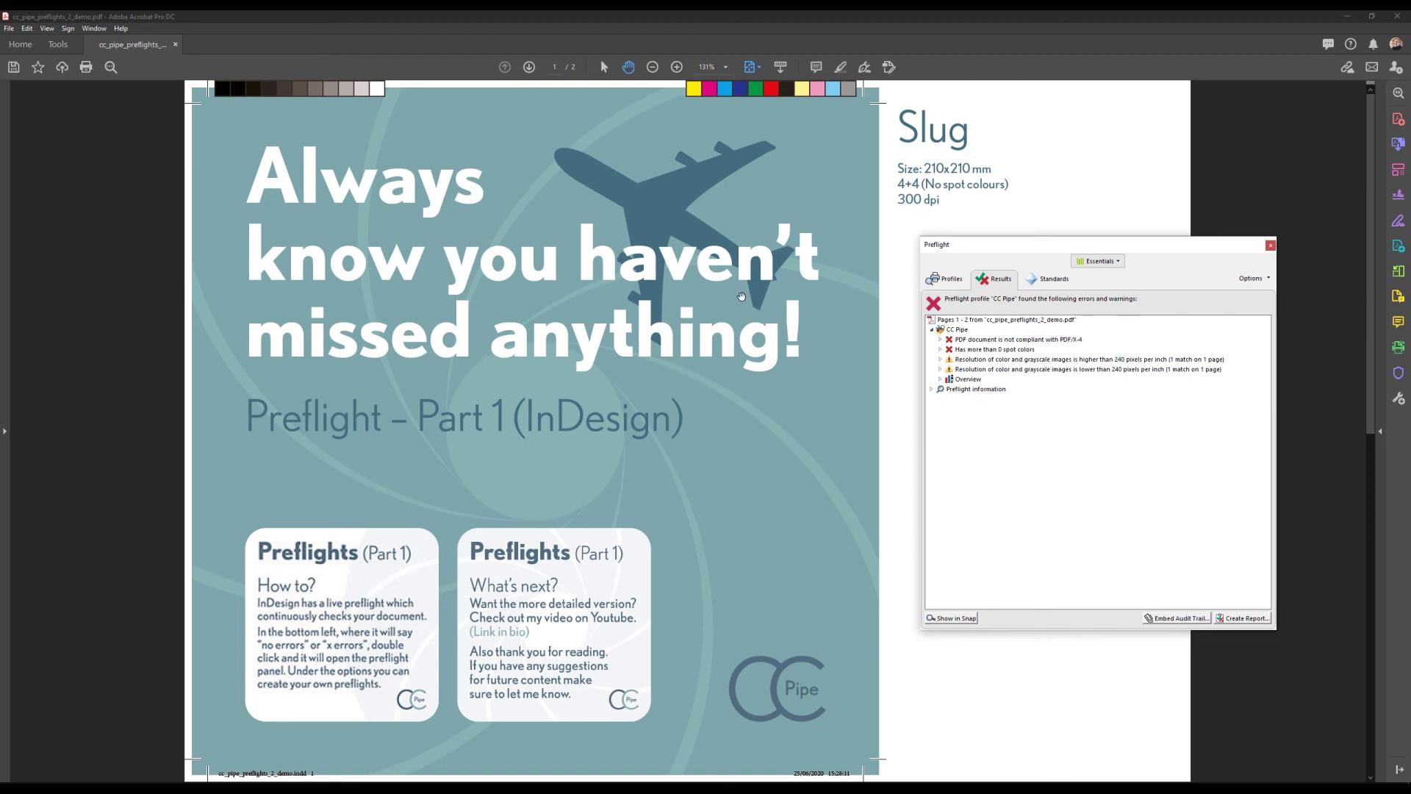
scroll(743, 297, "down", 1)
scroll(742, 296, "up", 1)
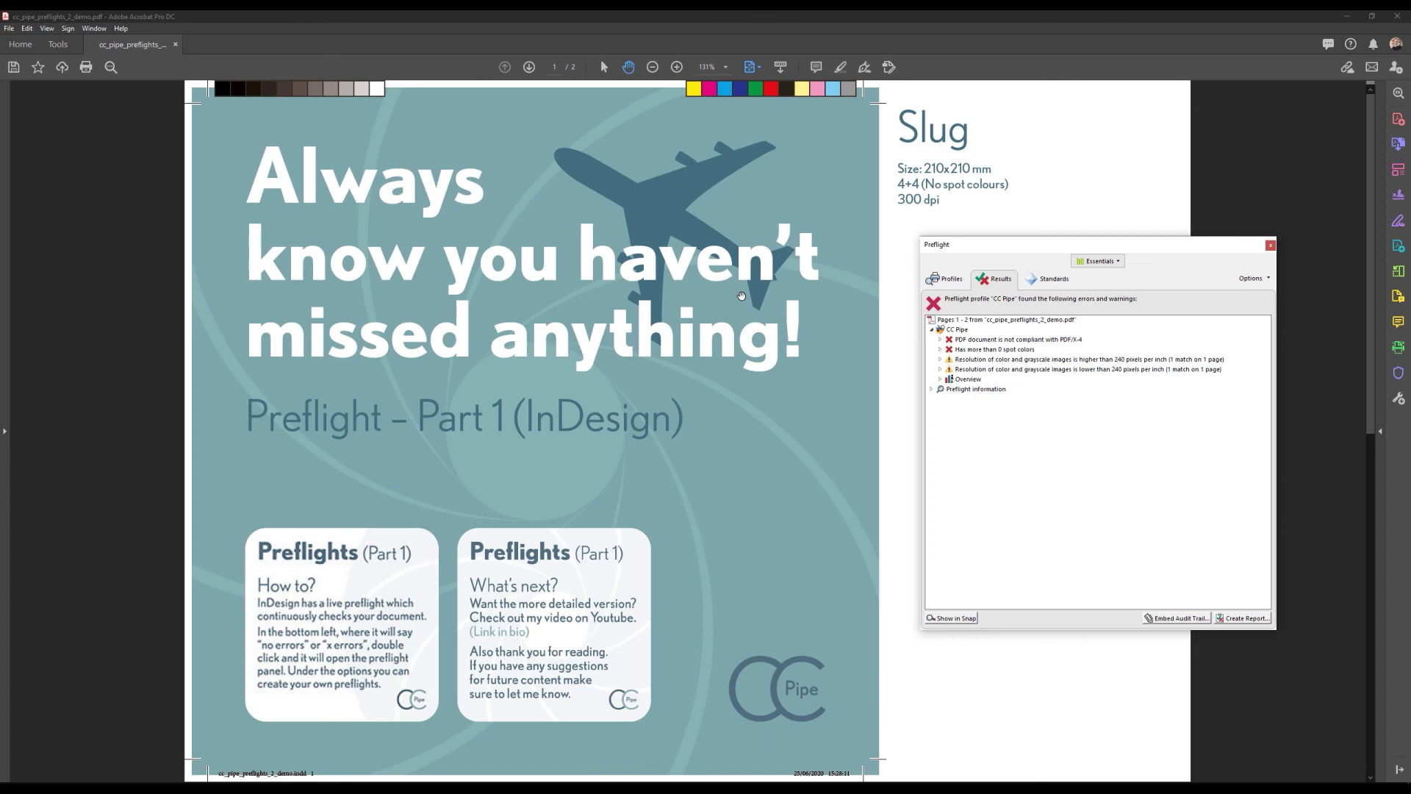